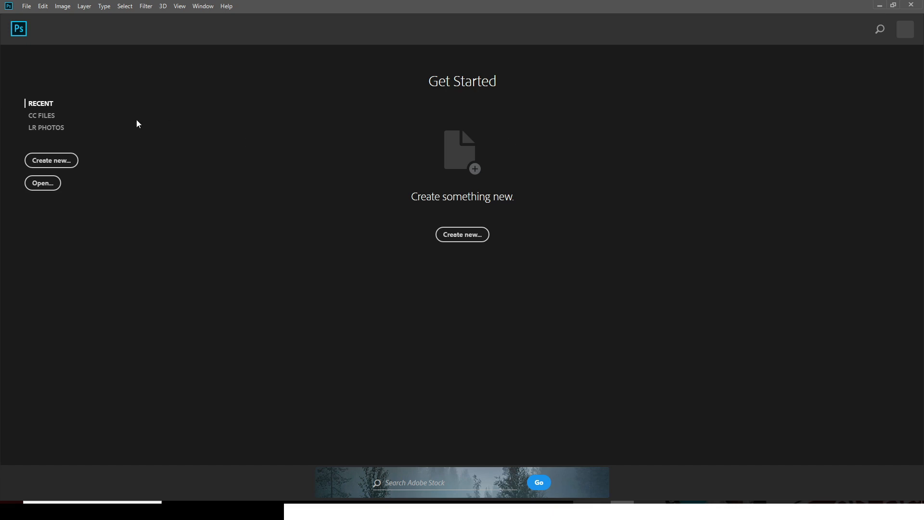
Open the first portrait cutout, the file ending in 3189024, from the PNG folder in Photoshop.
mouse_move(458, 502)
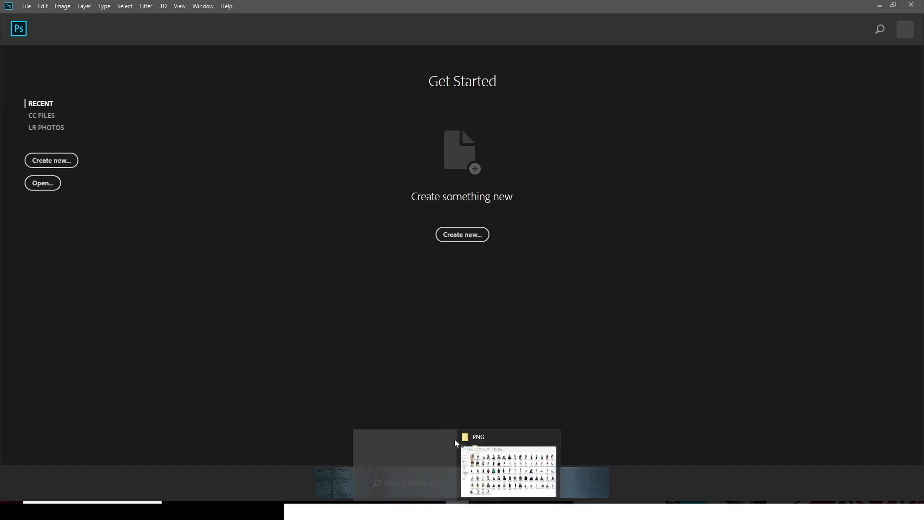
left_click(461, 464)
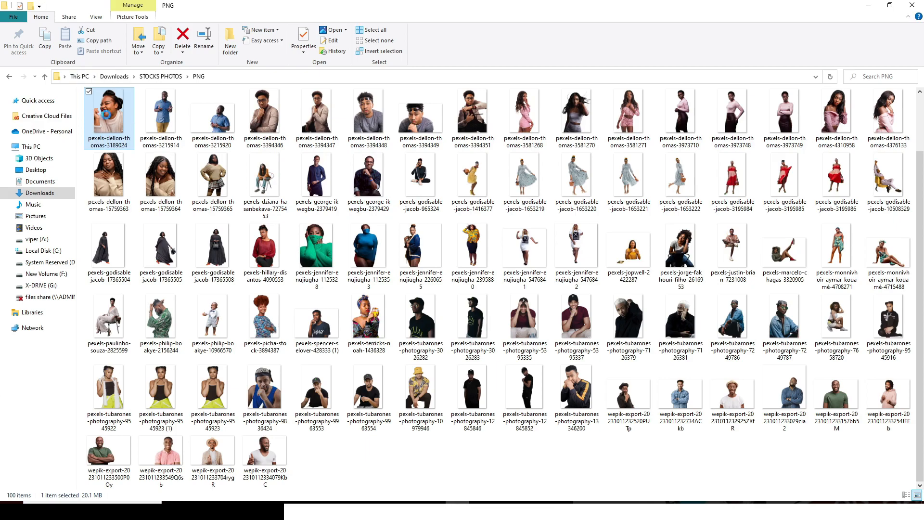
left_click_drag(107, 113, 417, 286)
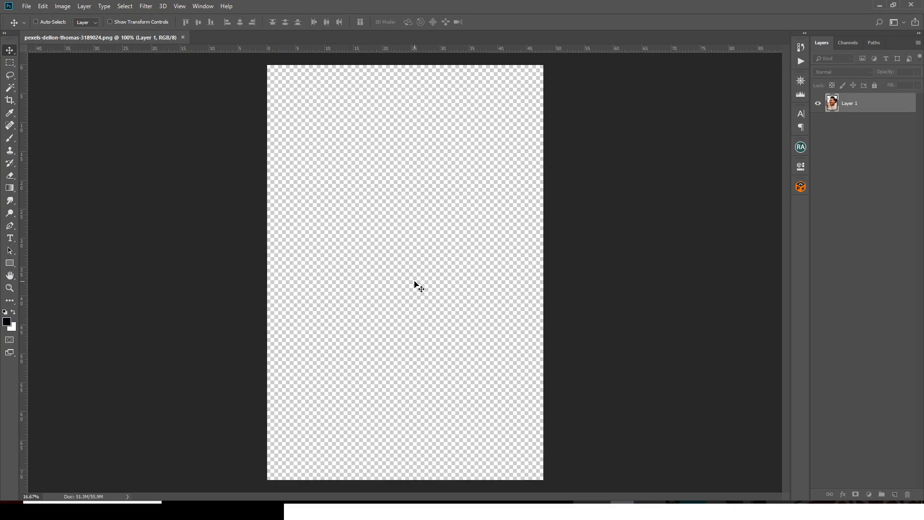
Convert Layer 1 to a smart object, and duplicate it with the original layer hidden.
right_click(872, 112)
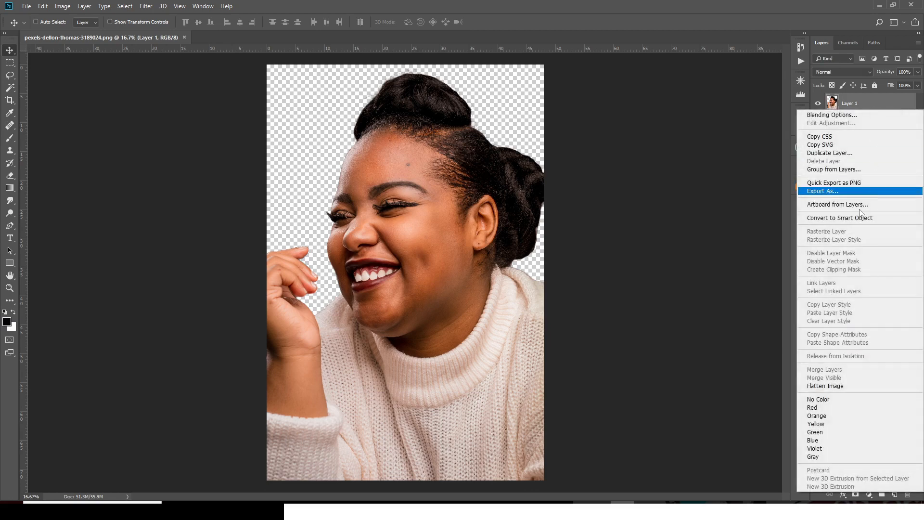
left_click(855, 218)
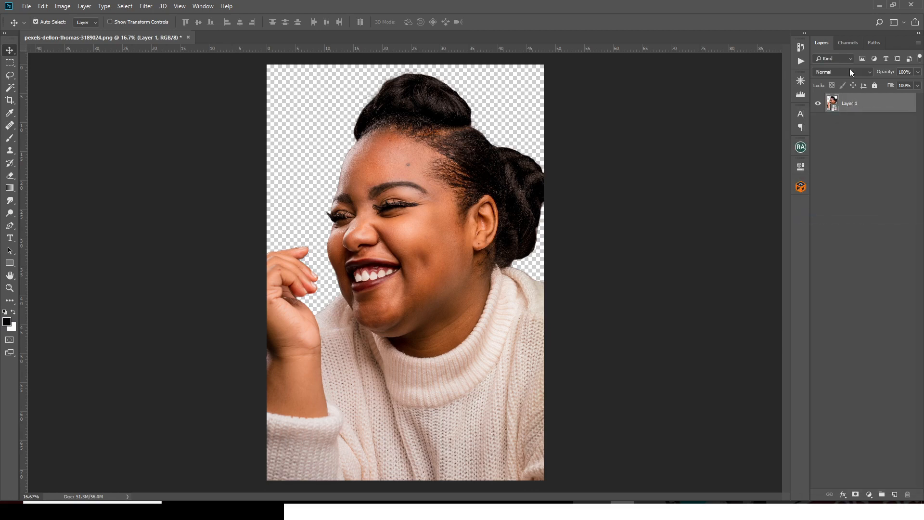
key("ctrl+j")
left_click(818, 123)
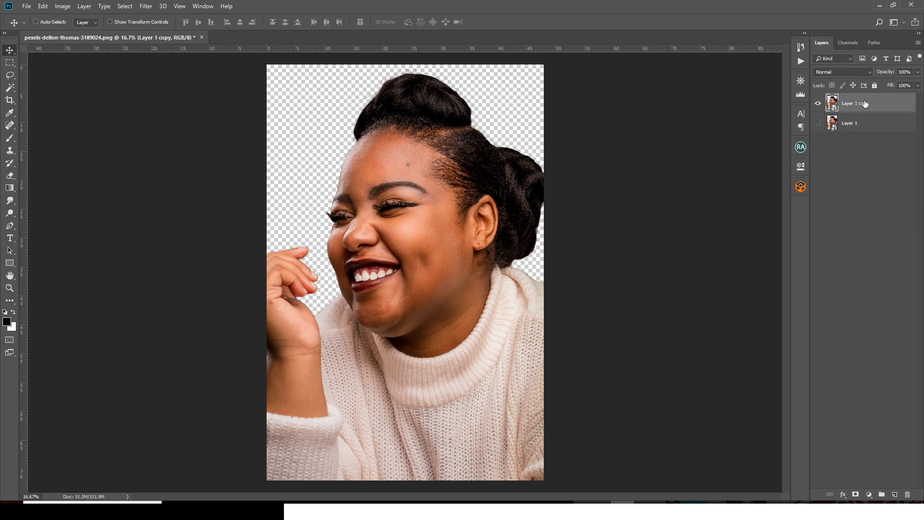
Open Layer 1 copy in the Camera Raw Filter and set the Basic Clarity to +91.
left_click(148, 6)
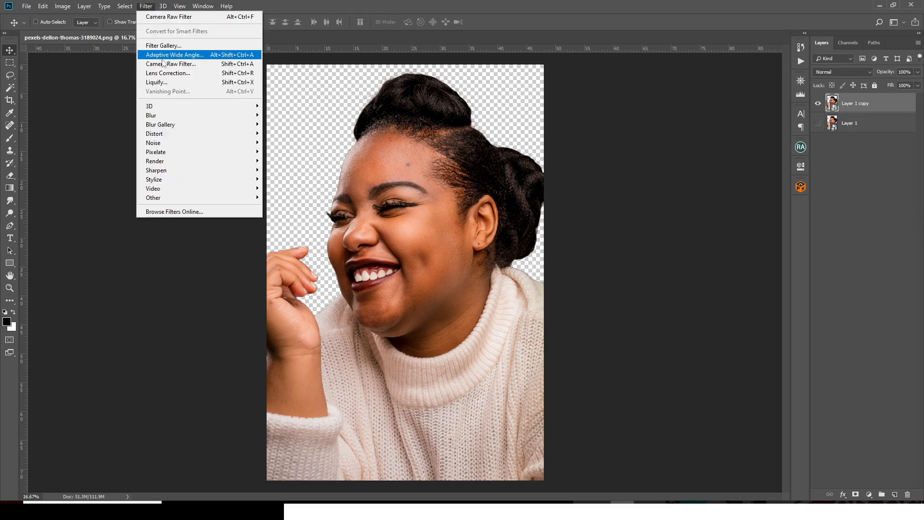
left_click(171, 63)
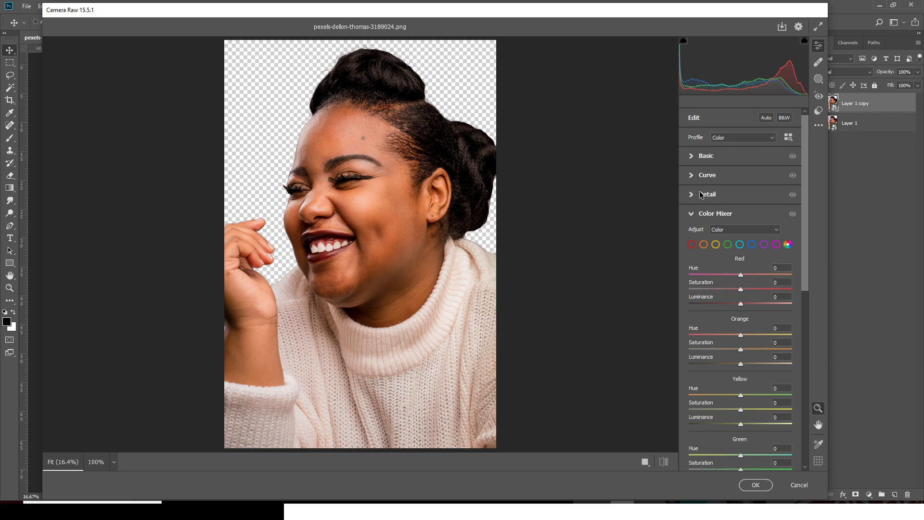
left_click(691, 155)
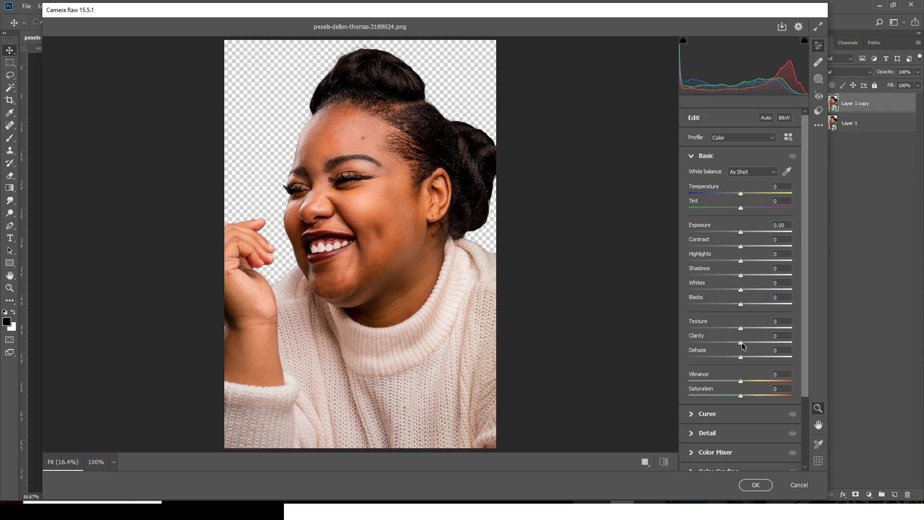
left_click_drag(742, 344, 780, 344)
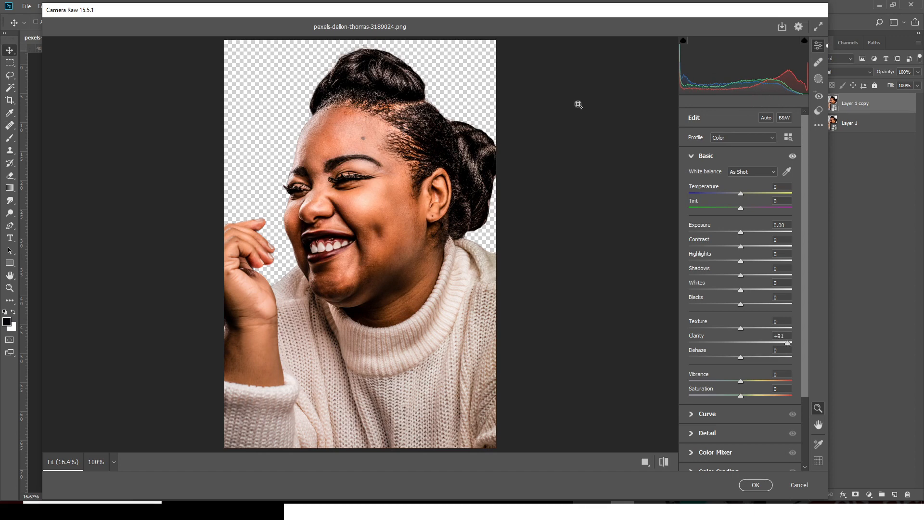
Compare the portrait with and without the Basic adjustments and lower Shadows to -100.
left_click(792, 157)
left_click(792, 156)
left_click(793, 157)
left_click_drag(741, 276, 697, 275)
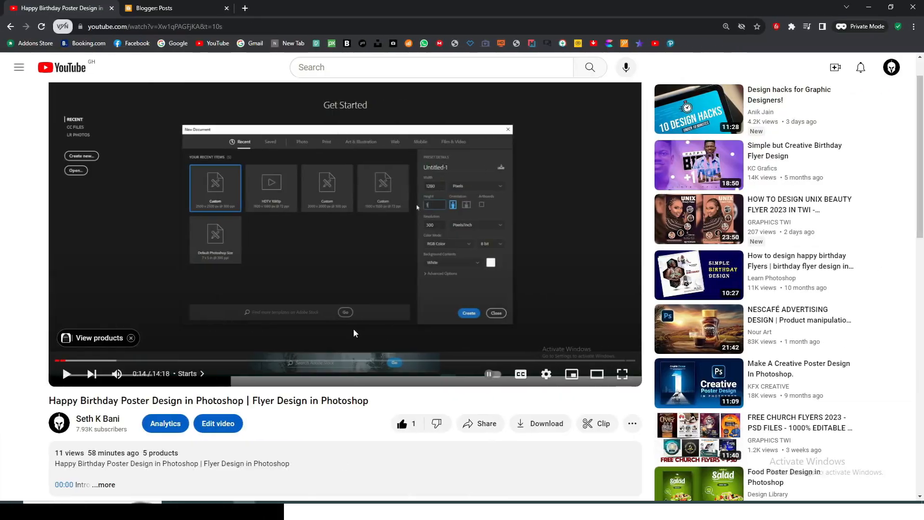
Switch to the browser, open the PSD templates link from the YouTube video's description and browse the Selar store.
scroll(289, 488, "down", 1)
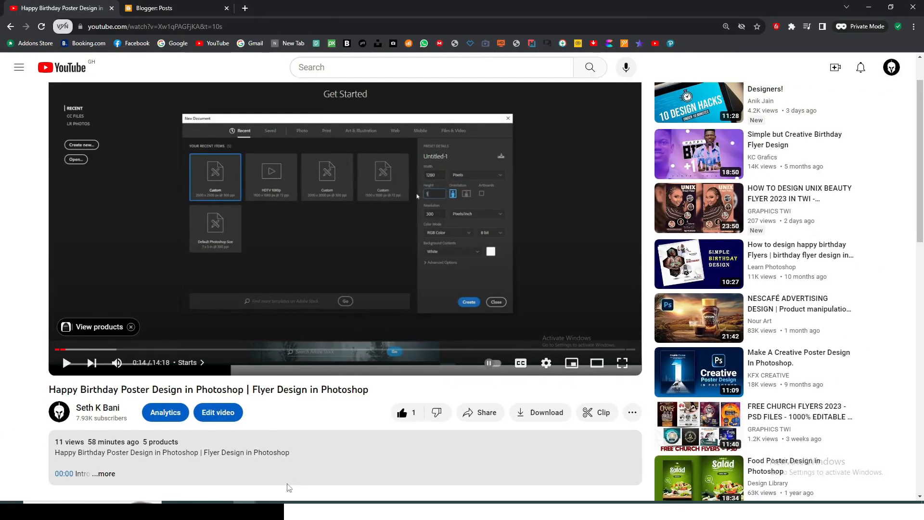
scroll(289, 487, "down", 3)
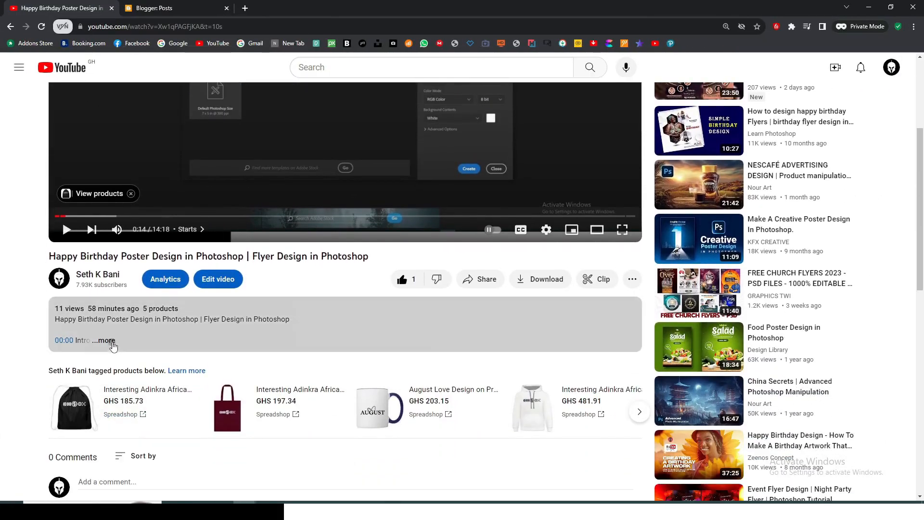
left_click(107, 341)
scroll(110, 328, "down", 4)
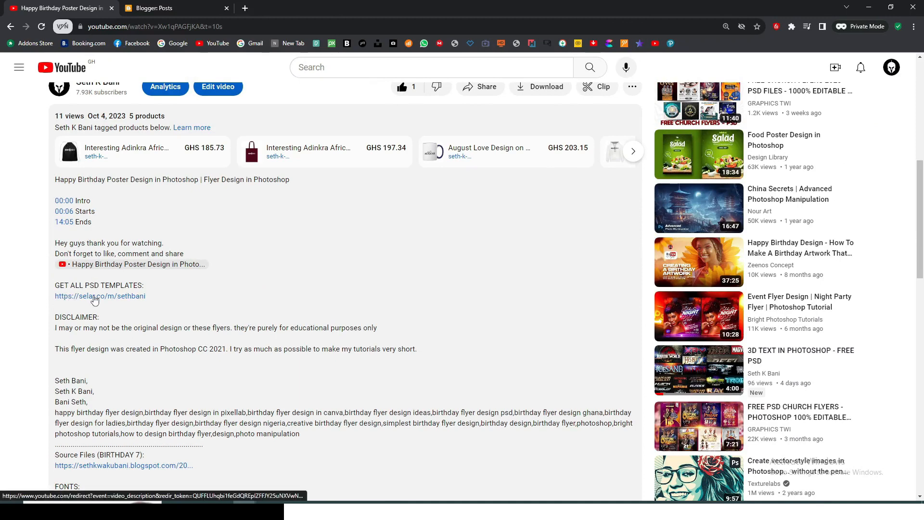
left_click(95, 297)
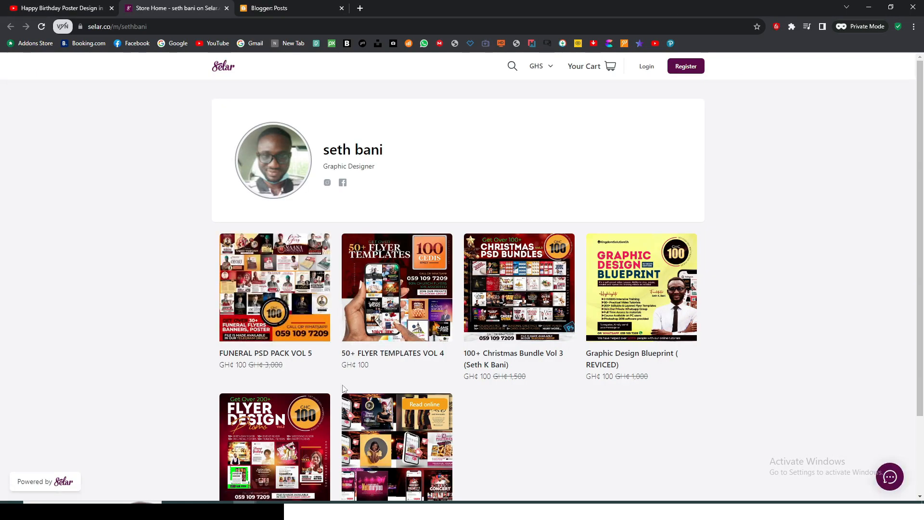
scroll(566, 211, "down", 2)
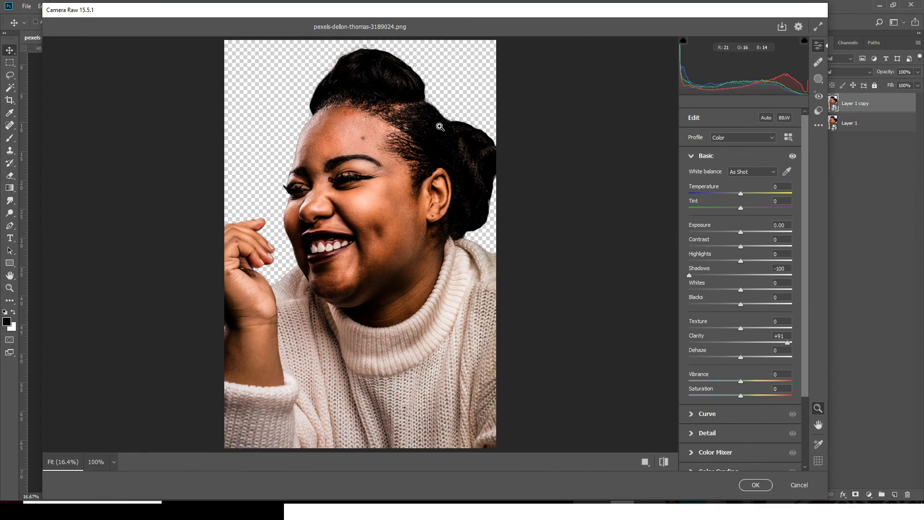
Back in Camera Raw, set Shadows to +100 and Highlights to -85.
left_click_drag(690, 276, 800, 277)
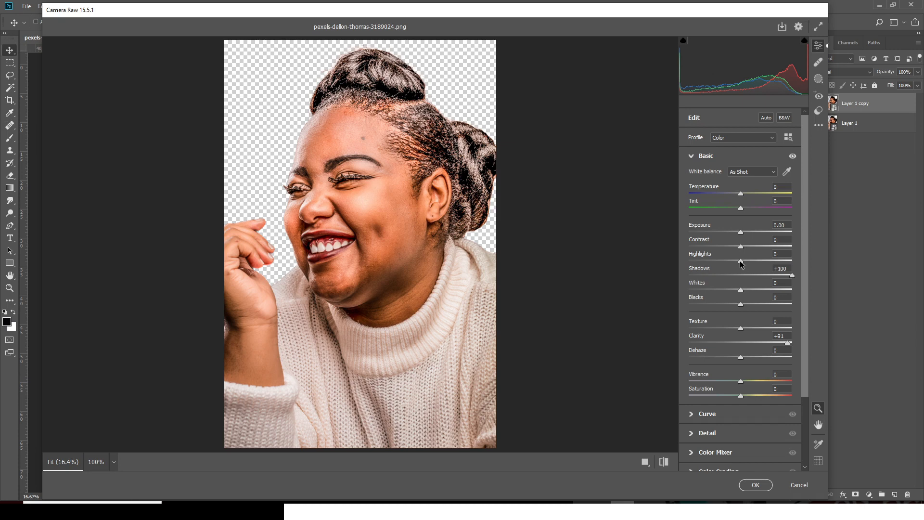
left_click_drag(741, 263, 692, 265)
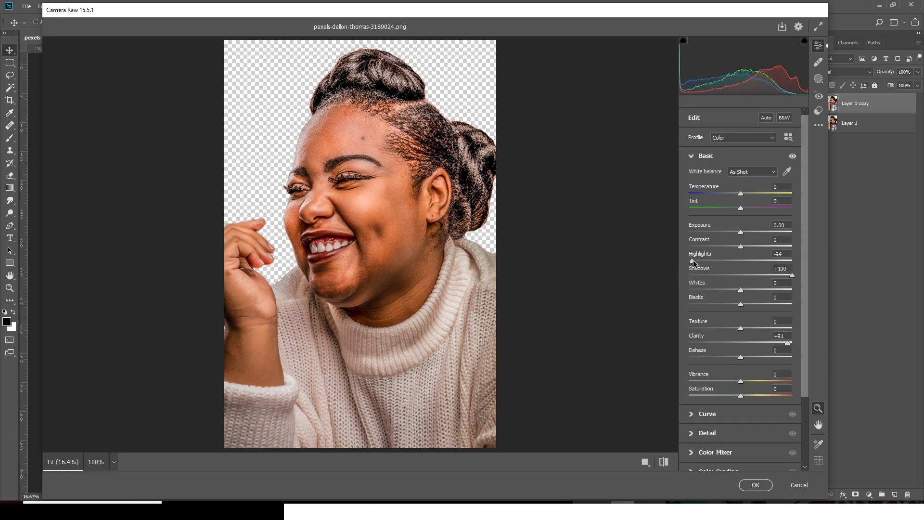
left_click_drag(693, 260, 698, 258)
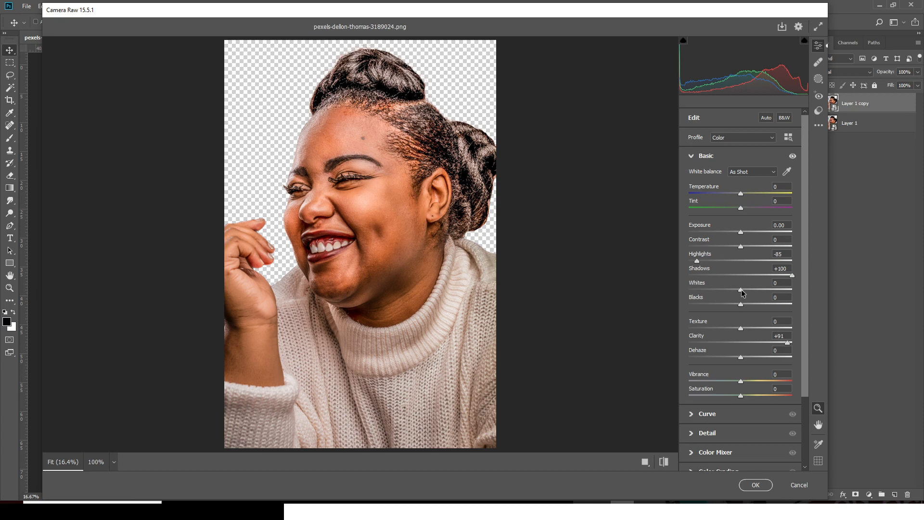
Set Whites to -19, Blacks to +10 and Vibrance to -5.
mouse_move(741, 292)
left_mouse_down()
mouse_move(714, 291)
mouse_move(763, 304)
mouse_move(714, 287)
mouse_move(674, 290)
mouse_move(785, 290)
mouse_move(739, 286)
mouse_move(687, 304)
mouse_move(794, 305)
mouse_move(729, 308)
mouse_move(738, 307)
mouse_move(727, 289)
left_mouse_up()
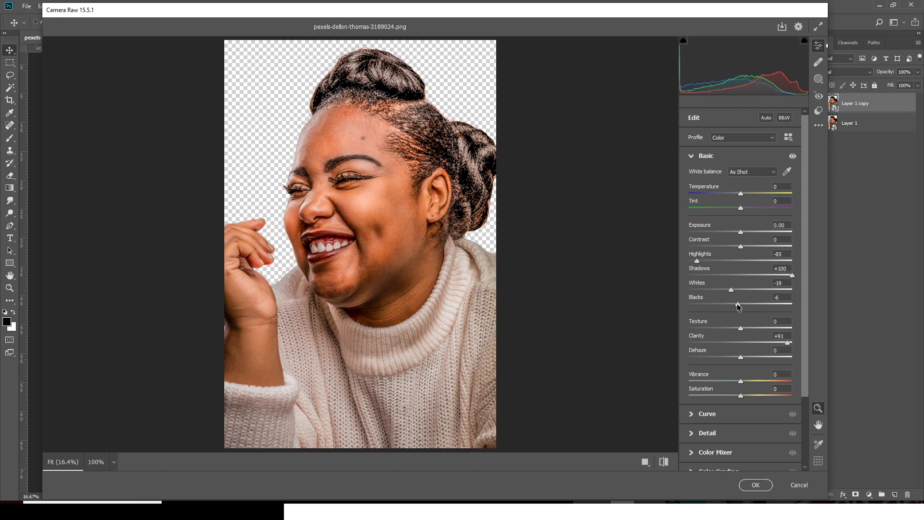
mouse_move(736, 307)
left_mouse_down()
mouse_move(720, 307)
mouse_move(747, 308)
left_mouse_up()
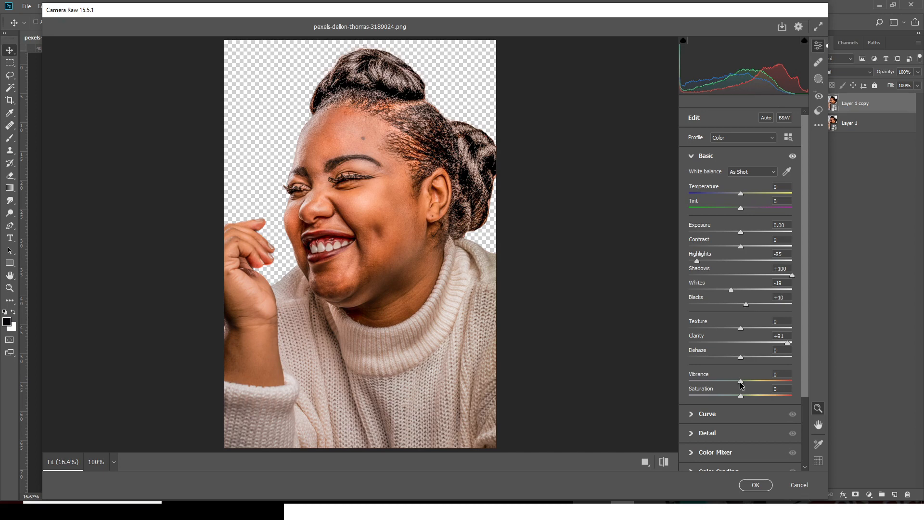
mouse_move(740, 381)
left_mouse_down()
mouse_move(723, 382)
mouse_move(738, 381)
left_mouse_up()
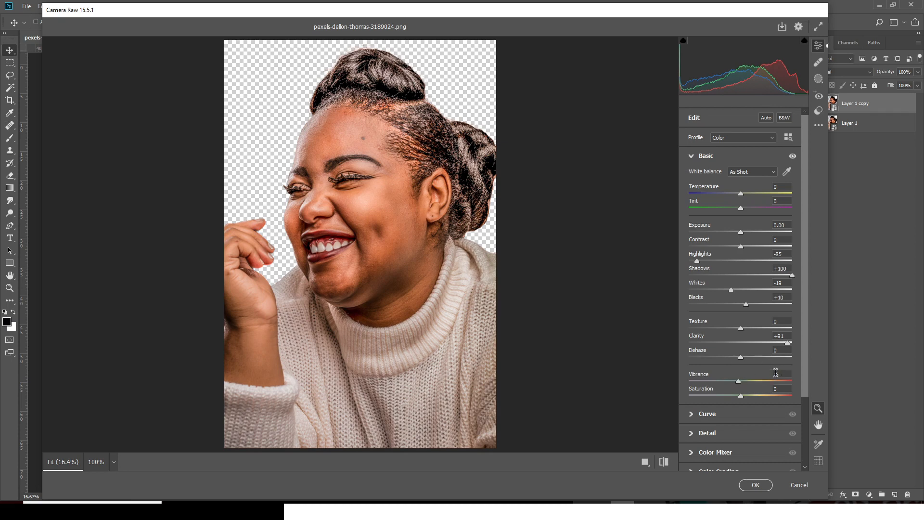
Copy the Camera Raw edit settings and apply the filter to Layer 1 copy.
left_click(819, 125)
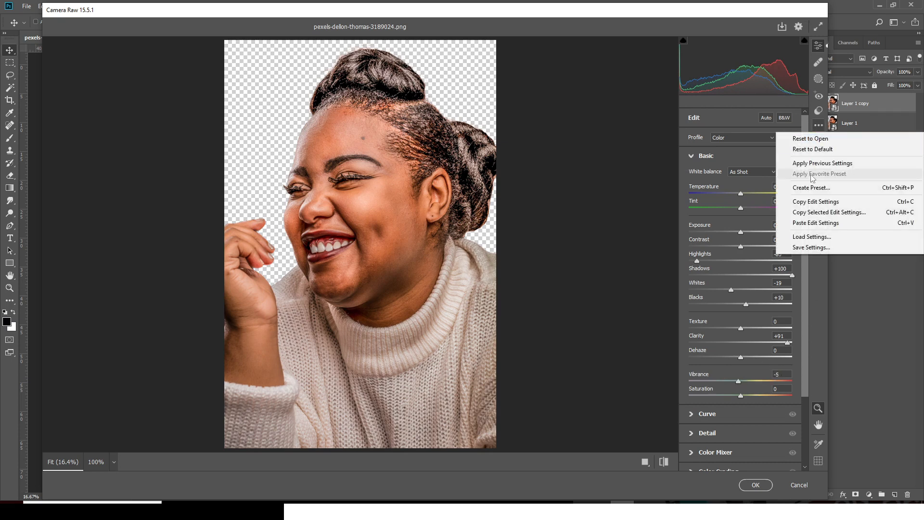
left_click(813, 202)
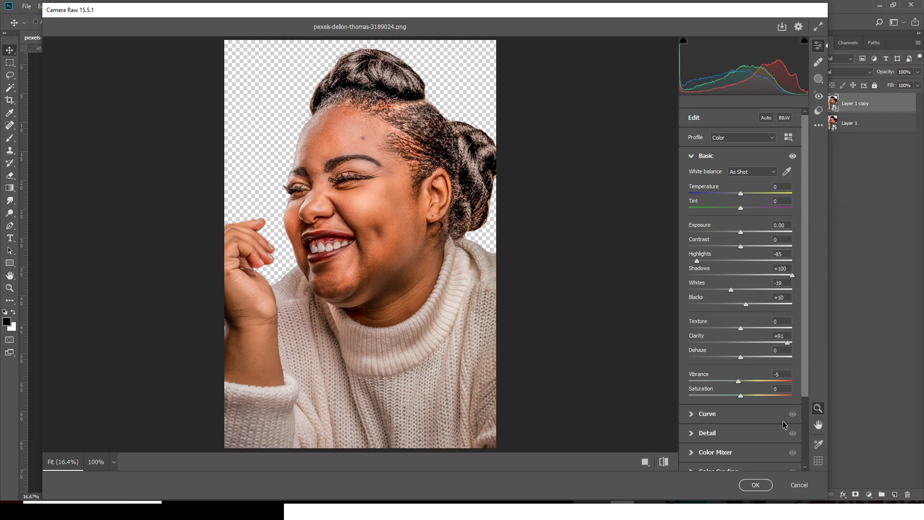
left_click(758, 485)
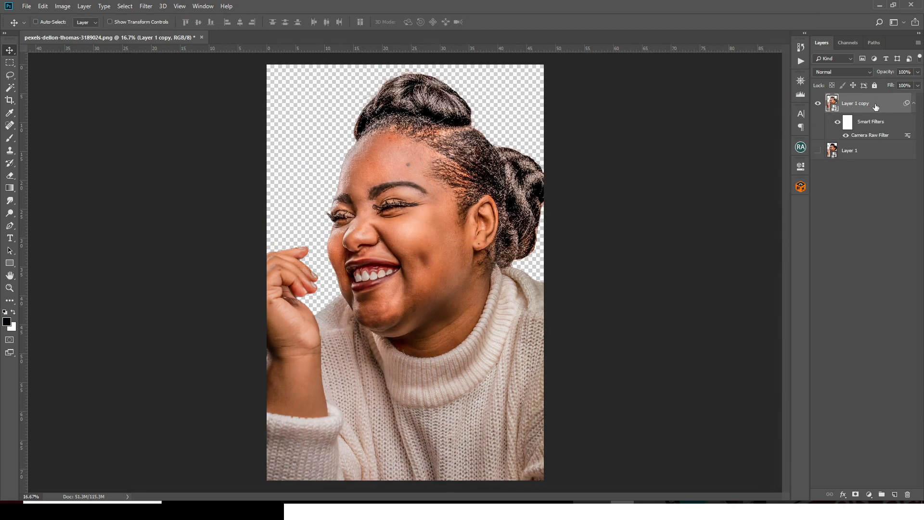
Convert Layer 1 copy to a smart object again and paste the copied edit settings into a second Camera Raw Filter.
right_click(875, 107)
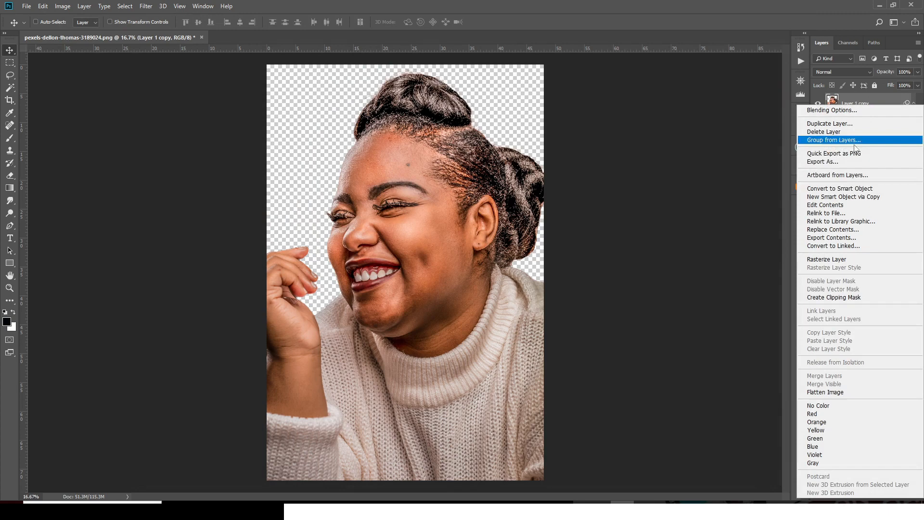
left_click(840, 188)
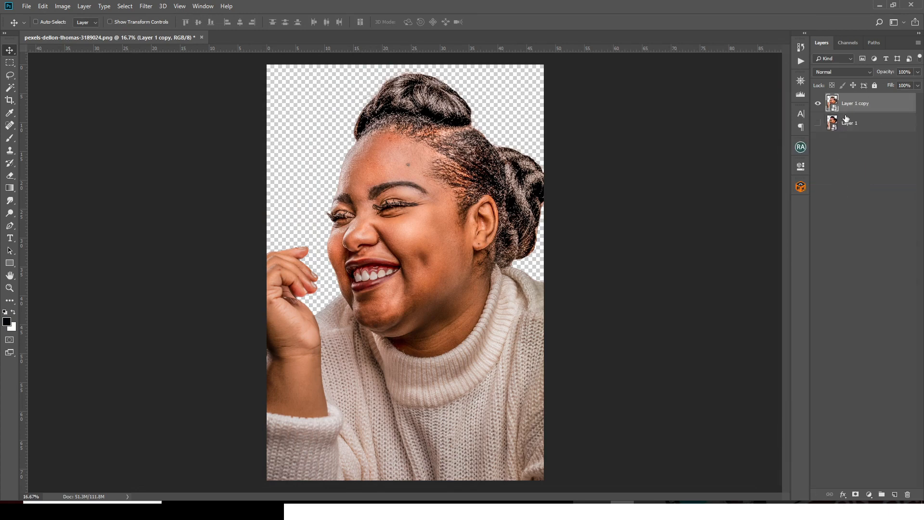
left_click(146, 6)
left_click(166, 64)
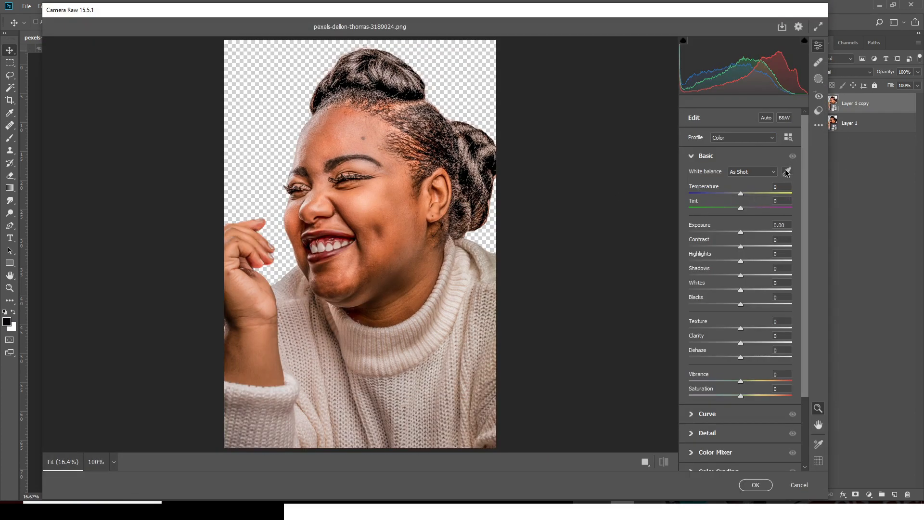
left_click(818, 125)
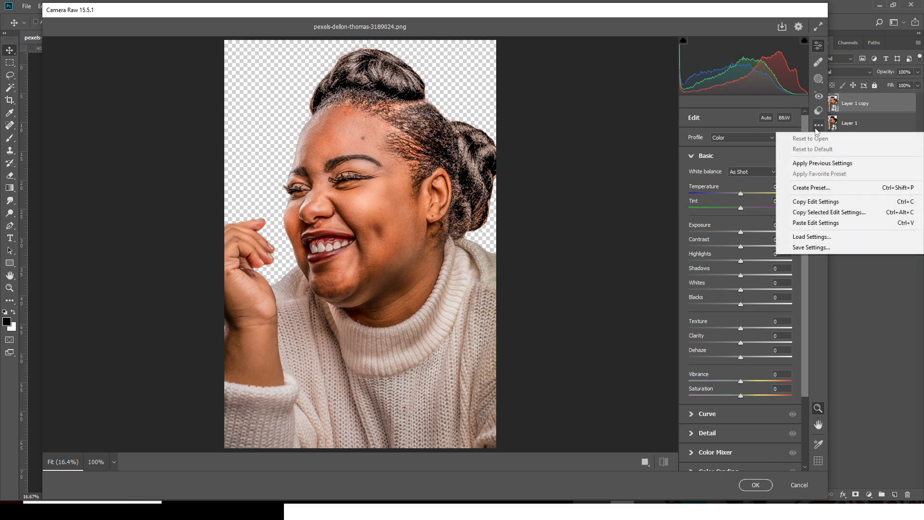
left_click(817, 223)
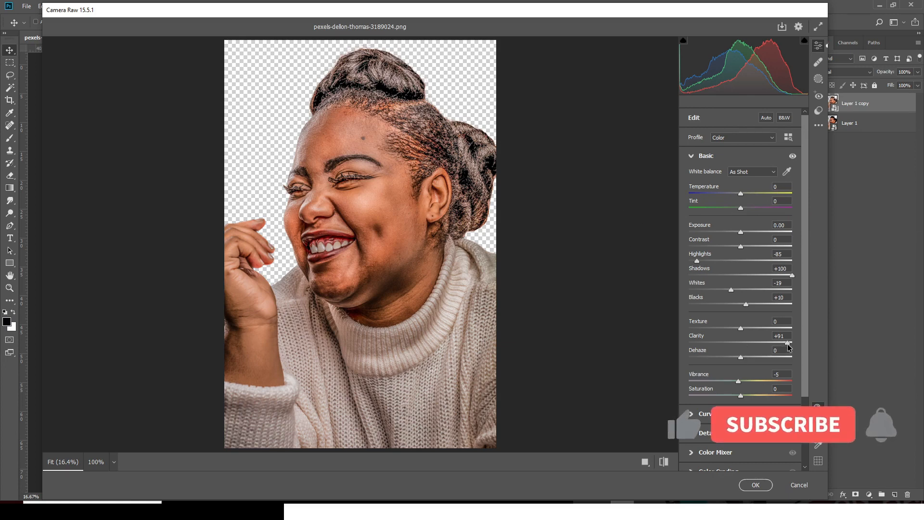
Reduce the pasted settings to Highlights -46, Blacks -13, Shadows +38 and Clarity +13.
left_click_drag(787, 343, 740, 346)
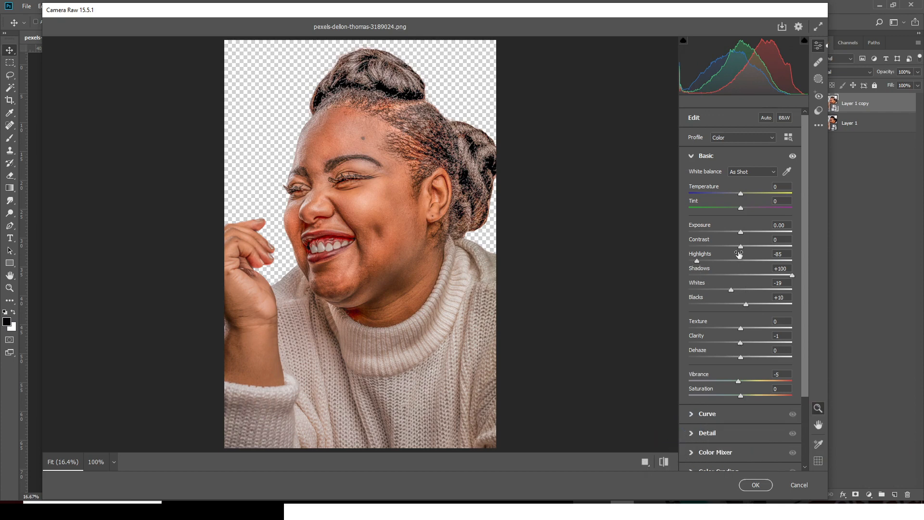
left_click_drag(699, 261, 720, 260)
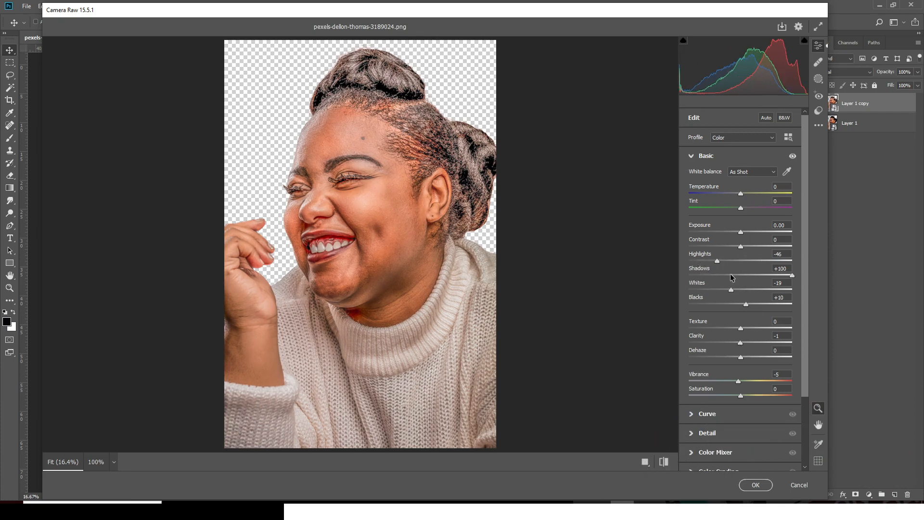
left_click_drag(746, 304, 734, 304)
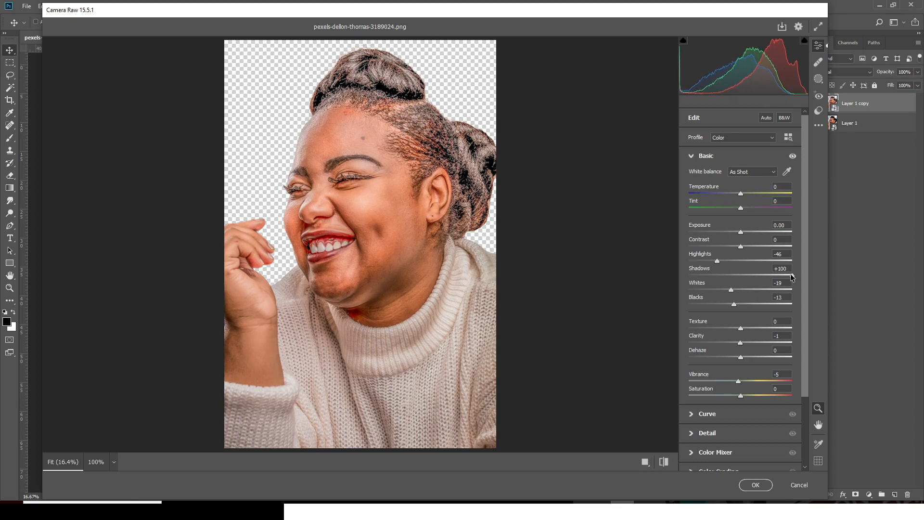
left_click_drag(790, 274, 758, 275)
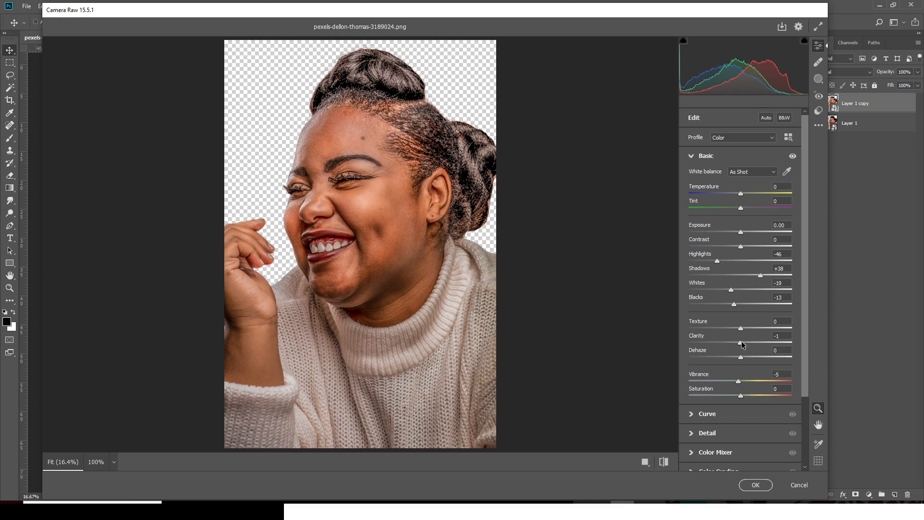
left_click_drag(742, 341, 752, 340)
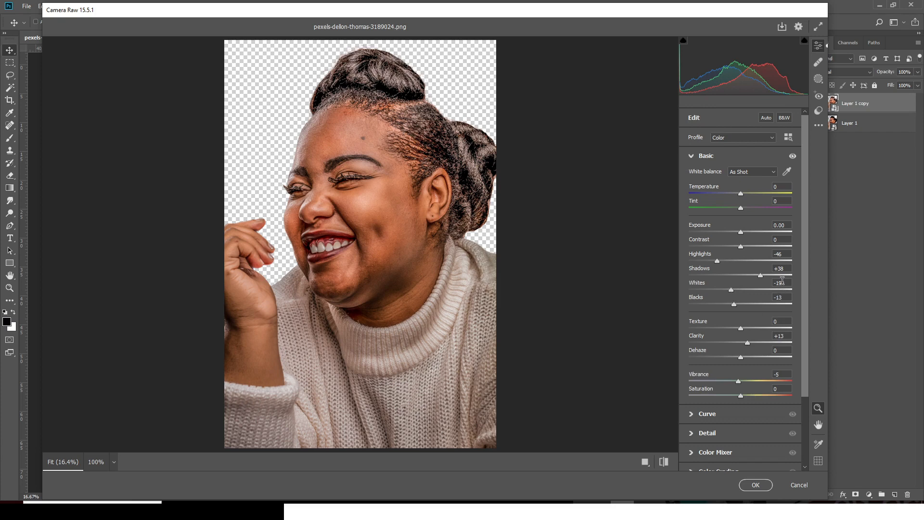
Reset Whites and Blacks to 0, raise Shadows to +57 and lower Highlights to -52.
type("0")
key("Tab")
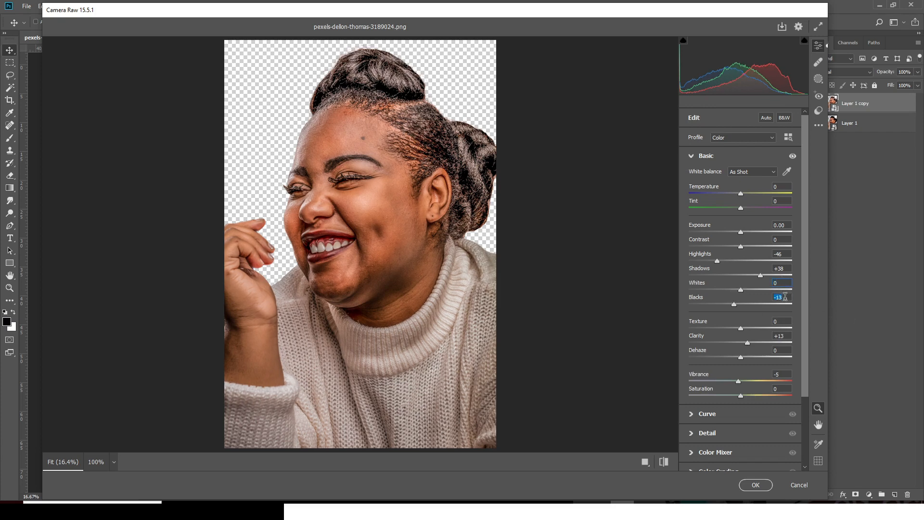
type("0")
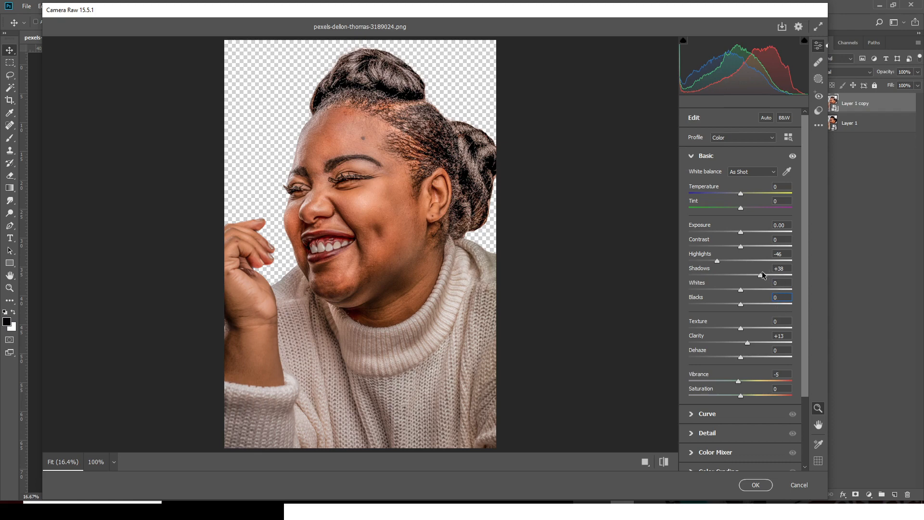
mouse_move(760, 276)
left_mouse_down()
mouse_move(747, 277)
mouse_move(769, 276)
left_mouse_up()
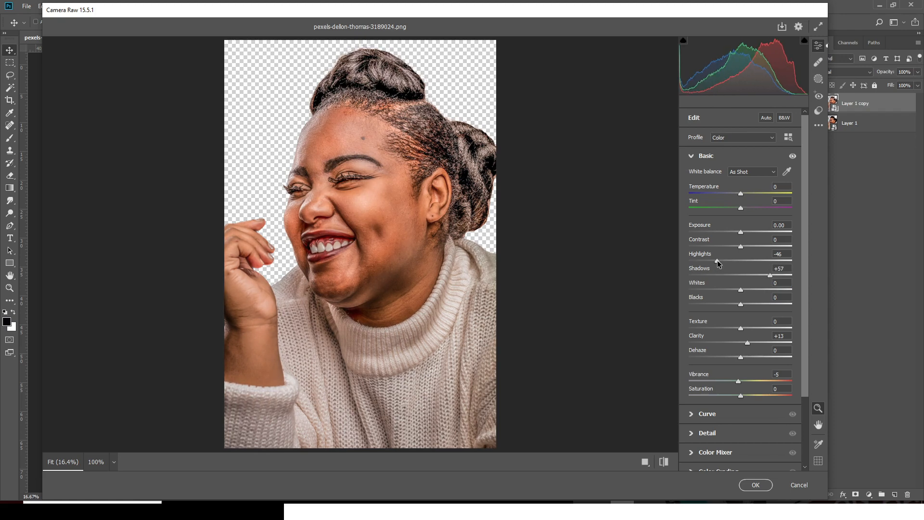
mouse_move(715, 261)
left_mouse_down()
mouse_move(707, 260)
mouse_move(714, 261)
left_mouse_up()
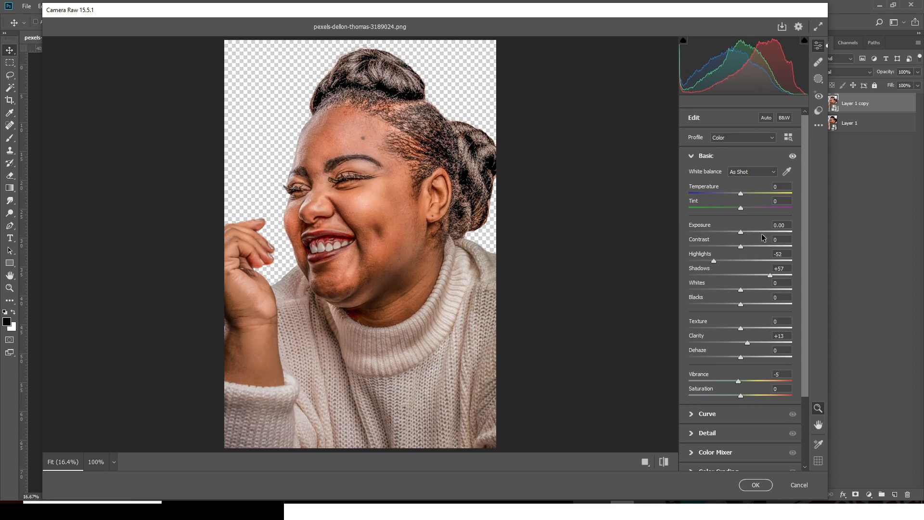
Set Contrast to +15 and Vibrance to +12 in the Basic adjustments.
left_click_drag(741, 247, 749, 248)
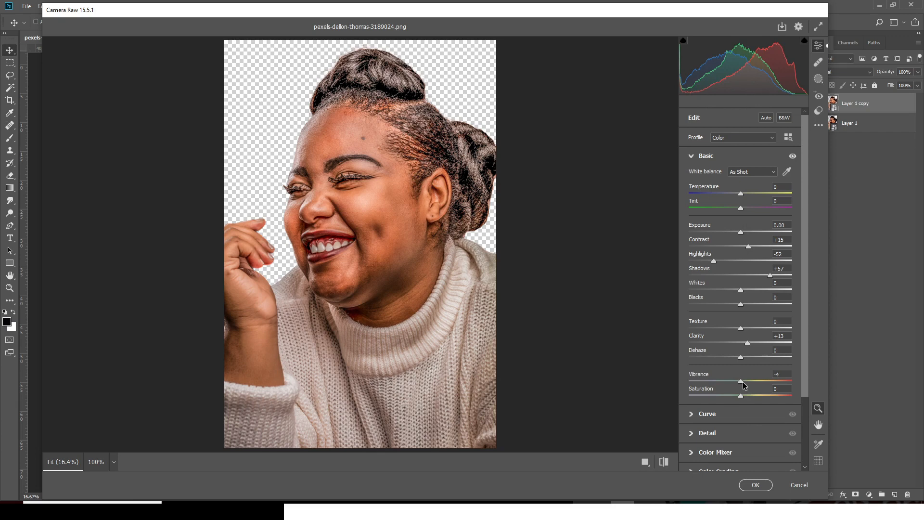
left_click_drag(743, 385, 748, 379)
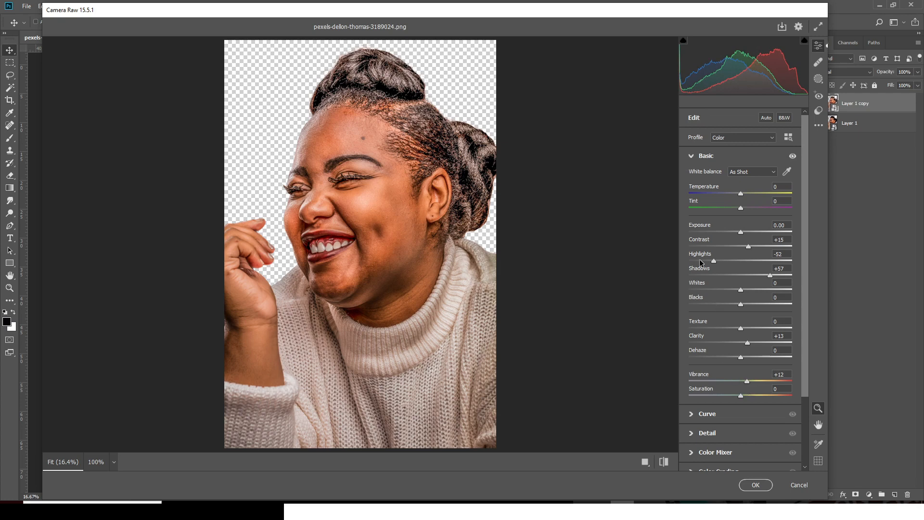
left_click(691, 157)
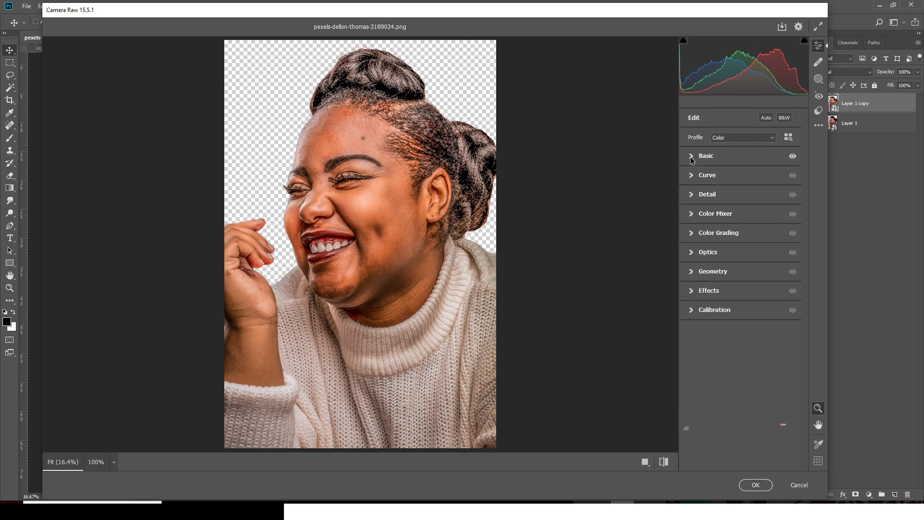
Try the extreme Sharpening amounts on the face and settle on a mid-range Sharpening value.
left_click(692, 194)
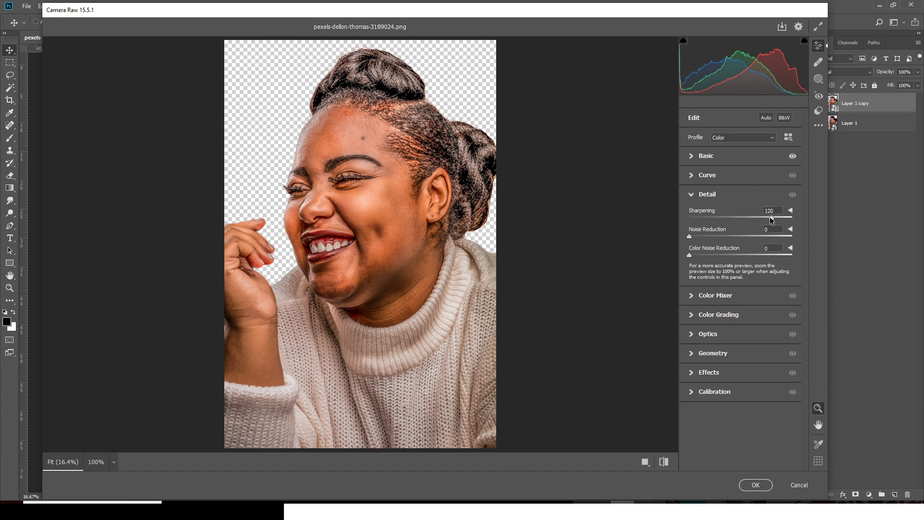
left_click_drag(767, 218, 765, 218)
key("ctrl+plus")
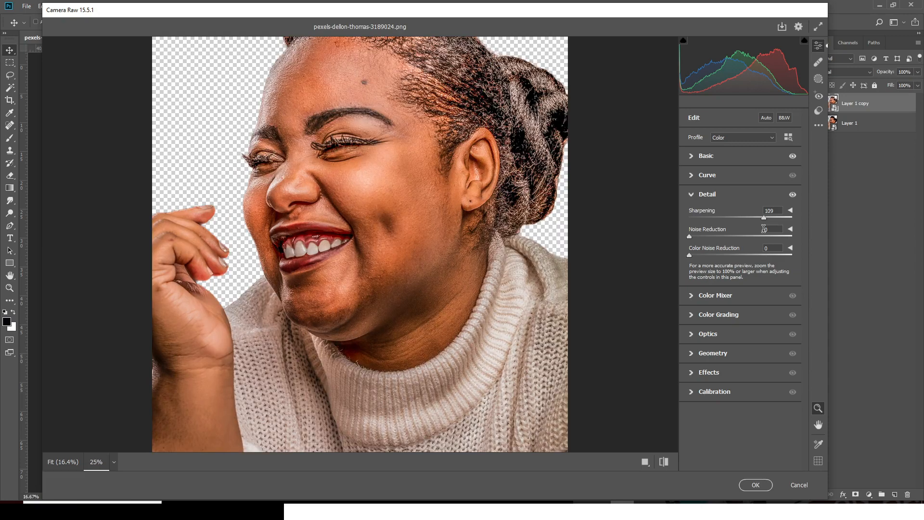
key("ctrl+plus")
scroll(356, 244, "up", 3)
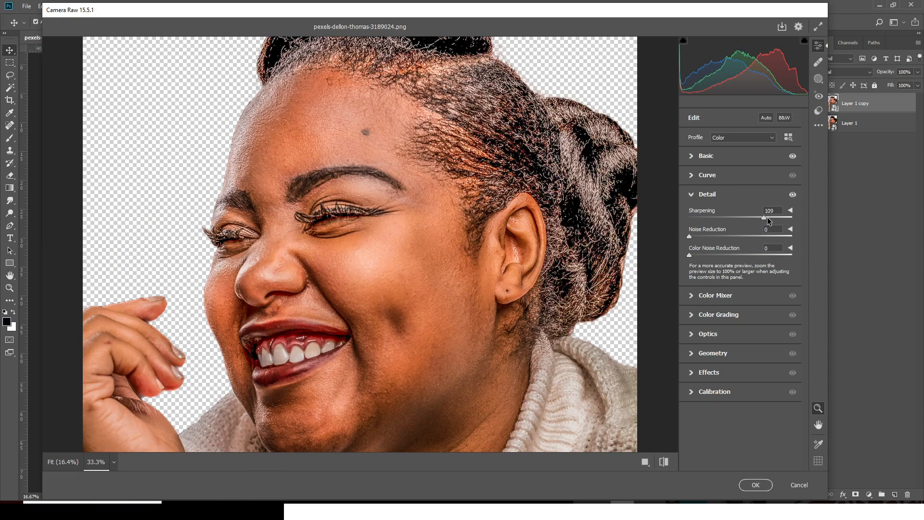
left_click_drag(767, 217, 806, 218)
left_click_drag(750, 217, 668, 222)
left_click_drag(690, 218, 741, 220)
Add a small amount of Noise Reduction and a mid-range amount of Color Noise Reduction.
left_click_drag(690, 237, 713, 236)
left_click_drag(688, 255, 743, 254)
left_click(690, 196)
key("ctrl+minus")
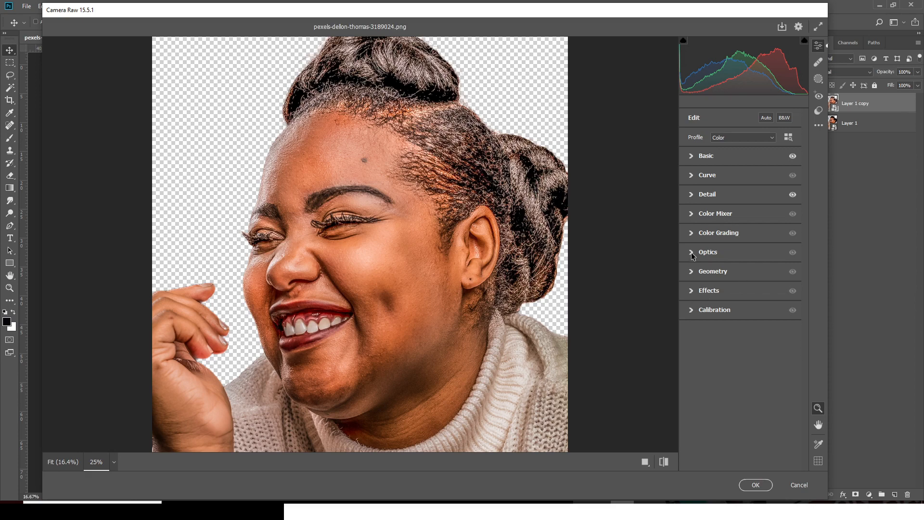
Set the Purple and Blue saturation to -100 in the Color Mixer.
left_click(690, 215)
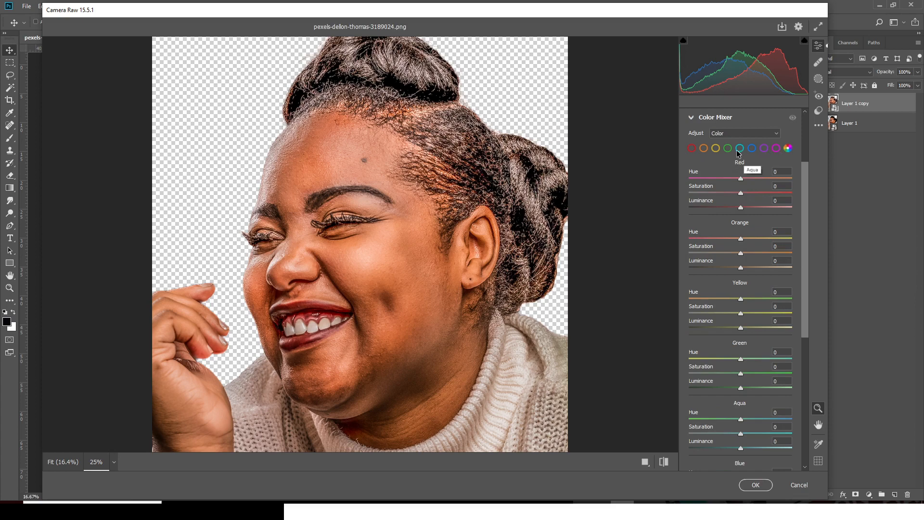
left_click(764, 148)
key("ctrl+minus")
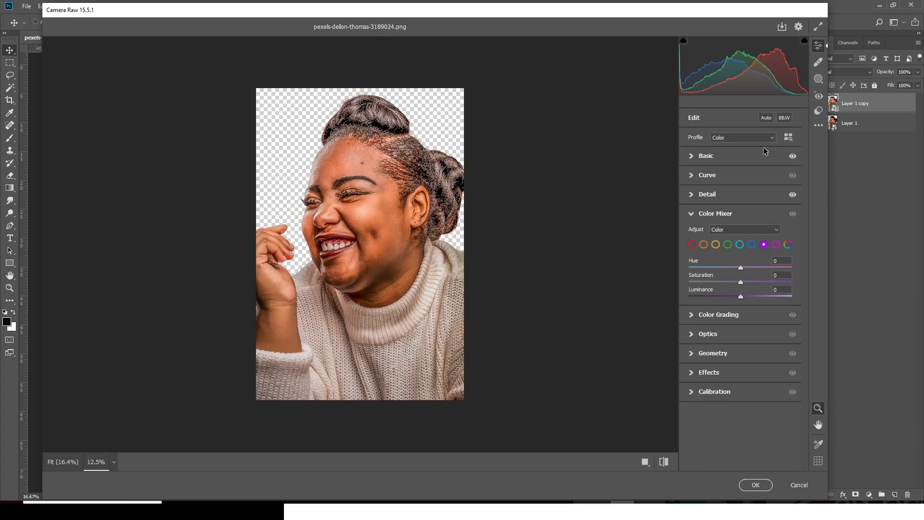
key("ctrl+0")
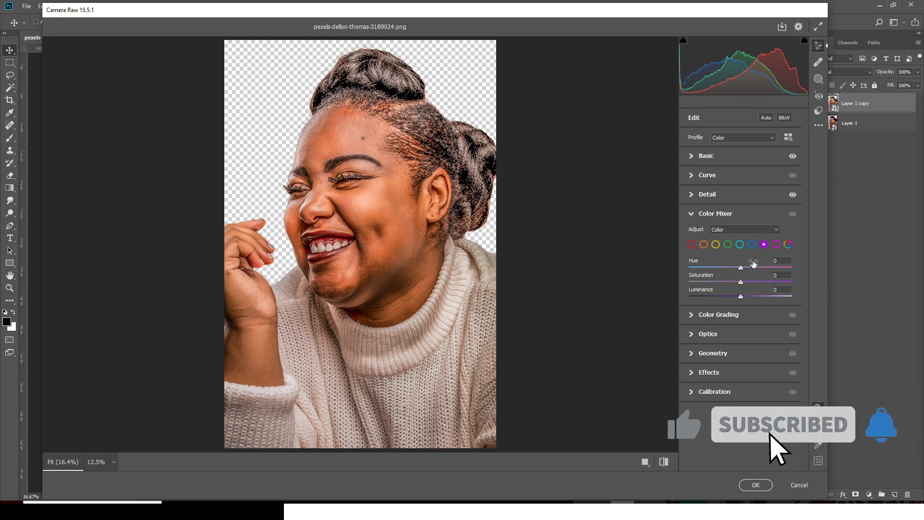
left_click_drag(741, 284, 671, 284)
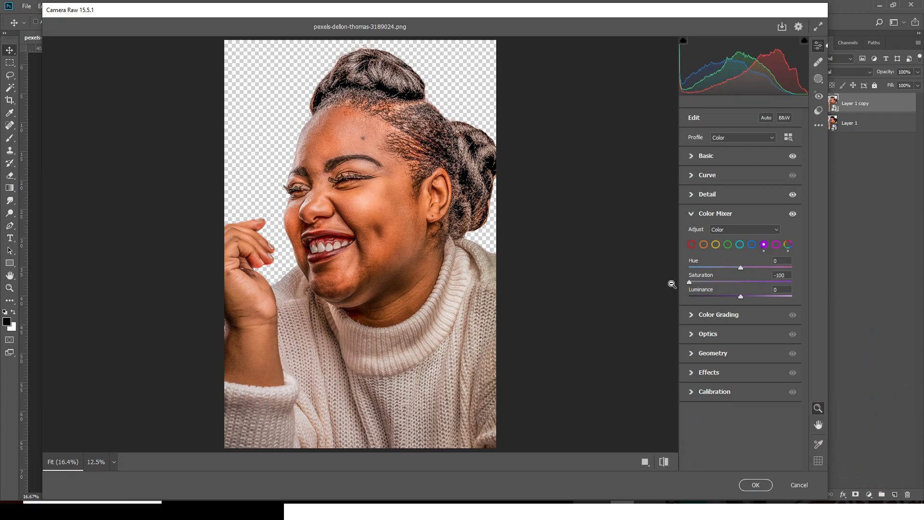
left_click(752, 246)
left_click_drag(740, 282, 681, 279)
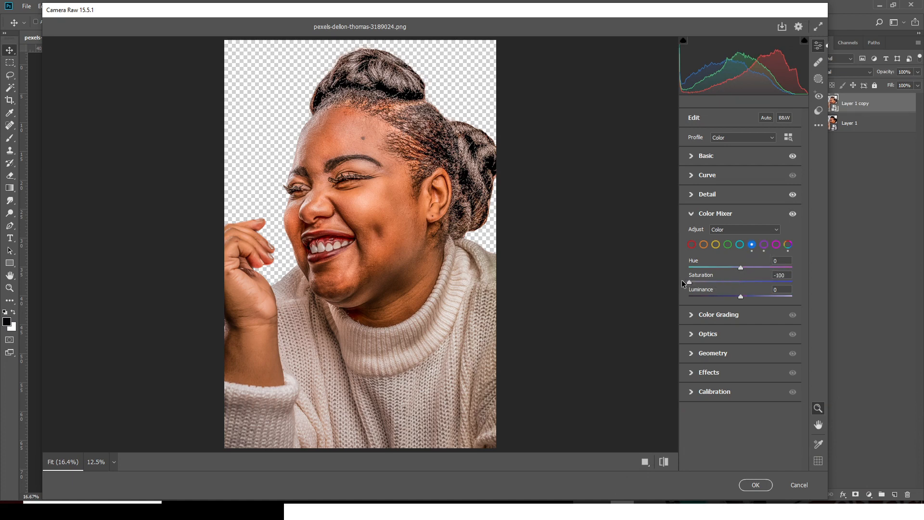
Set the Aqua saturation to -88 and the Yellow saturation to -100, and strongly reduce the Green saturation.
left_click(739, 246)
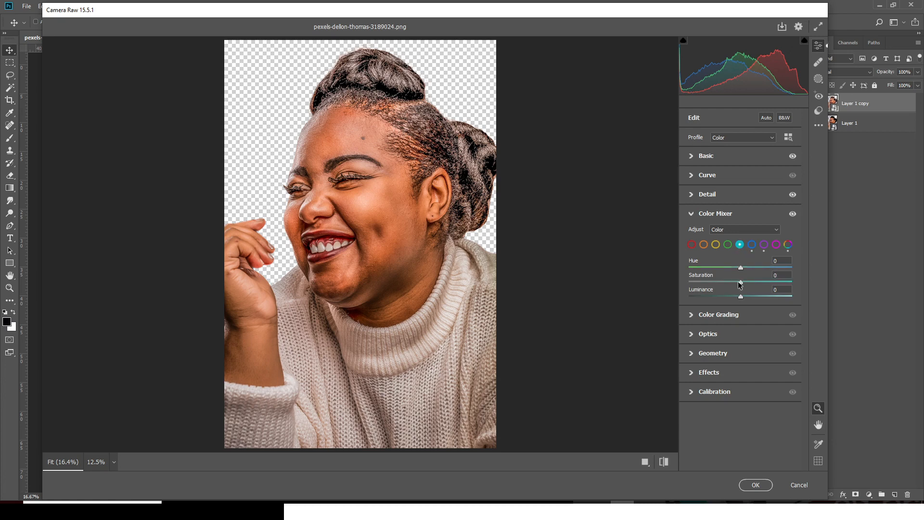
left_click_drag(740, 282, 695, 287)
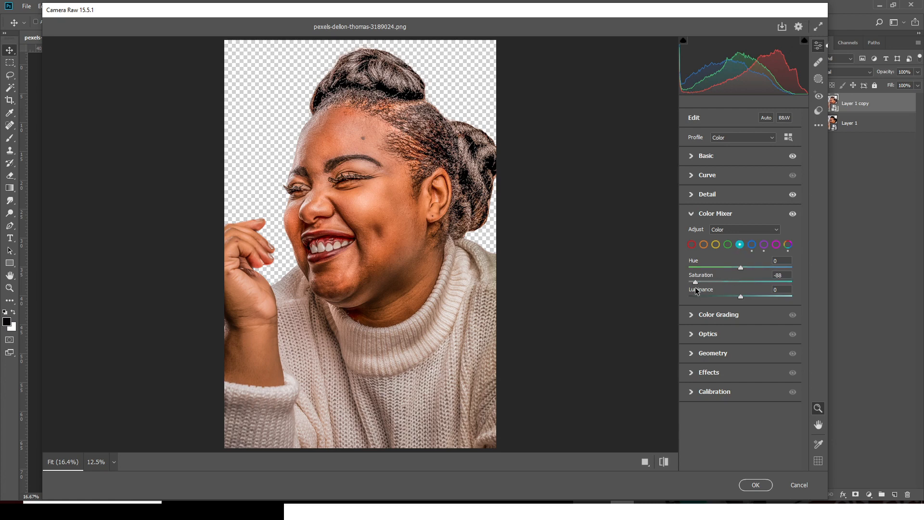
left_click(728, 246)
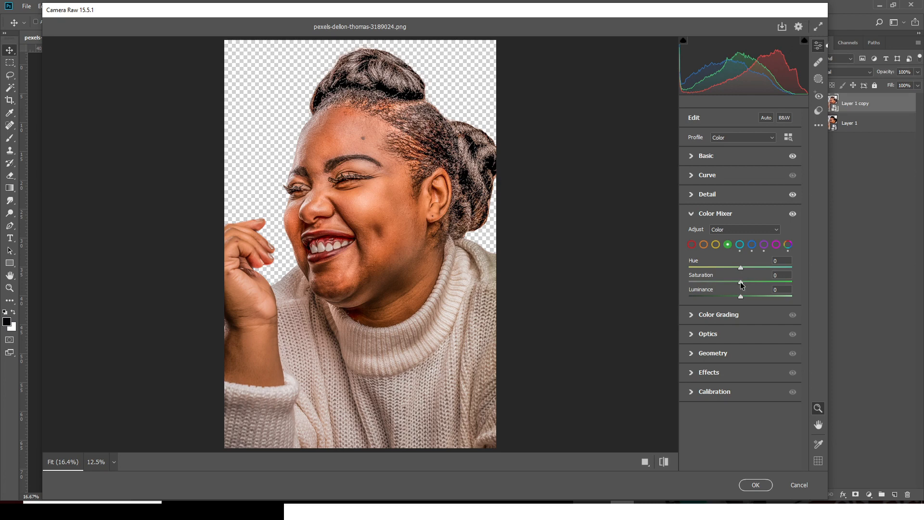
left_click_drag(741, 281, 682, 282)
left_click(715, 244)
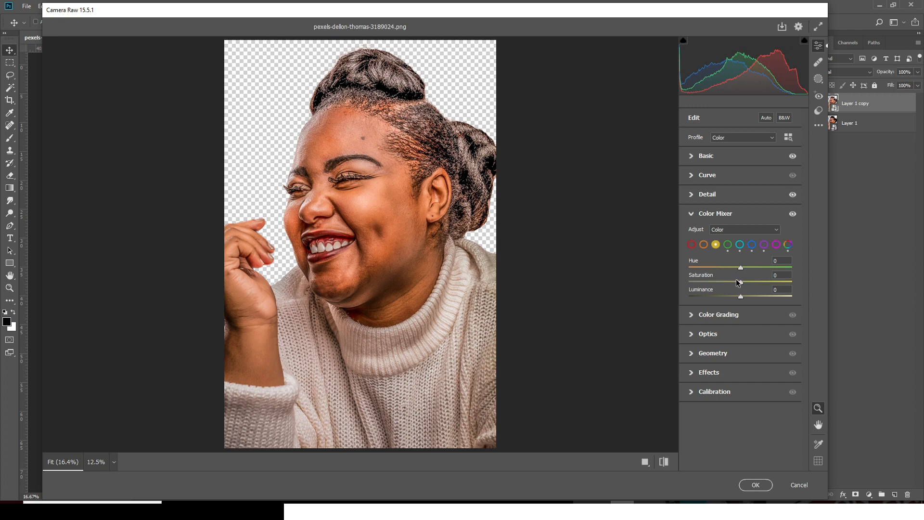
left_click_drag(741, 284, 687, 287)
Test an Orange saturation of -100 on the portrait and reset it to 0.
left_click(459, 217)
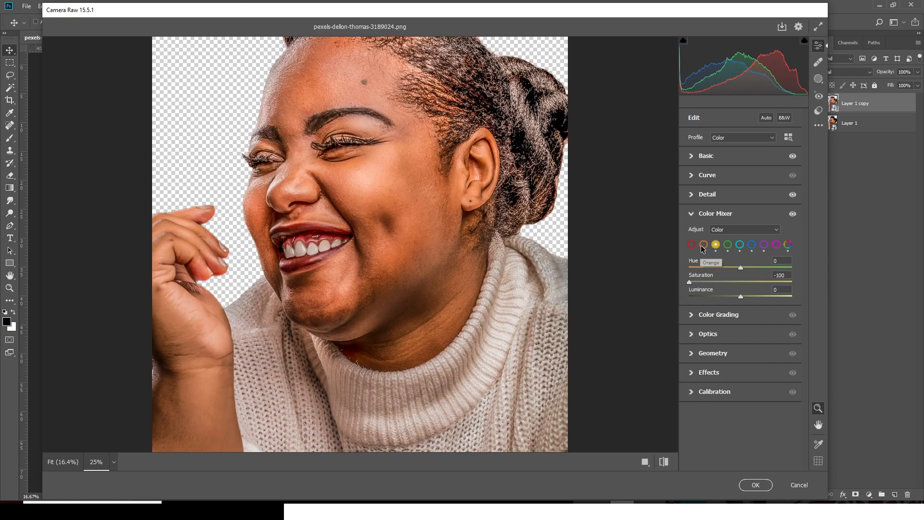
left_click(703, 245)
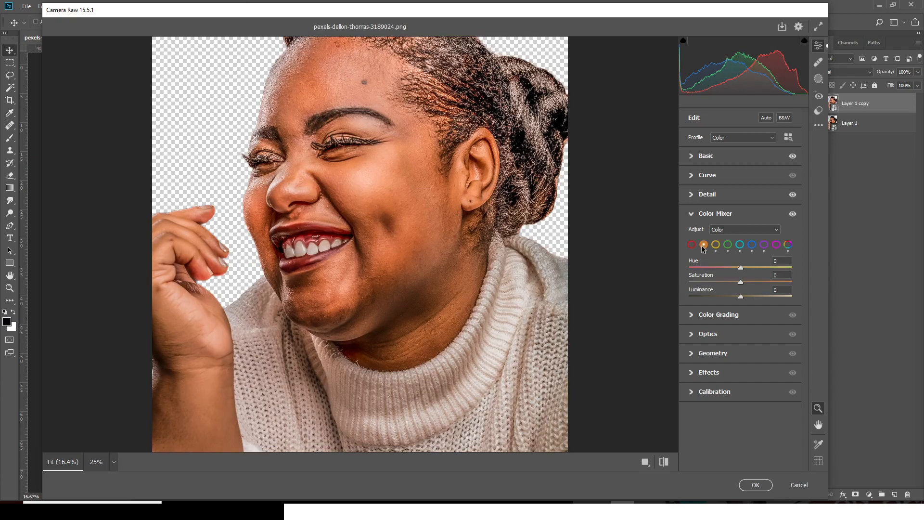
key("ctrl+0")
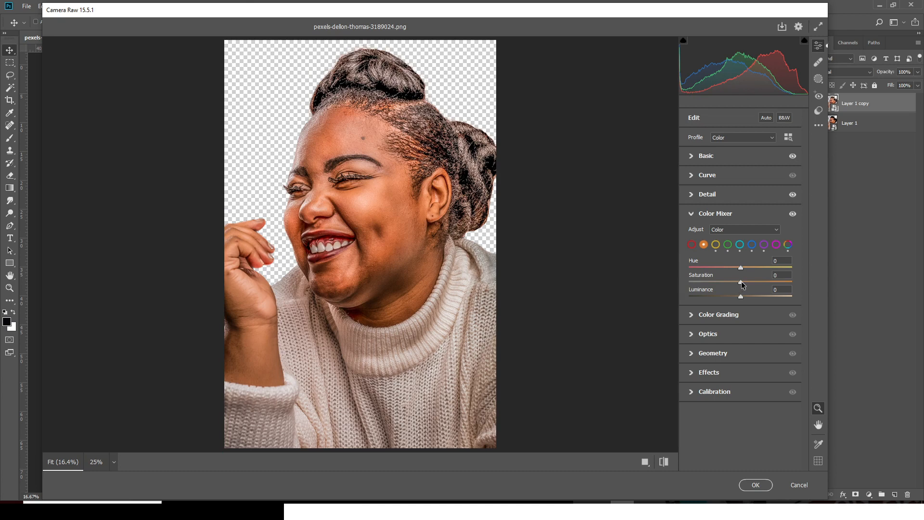
left_click_drag(740, 282, 686, 285)
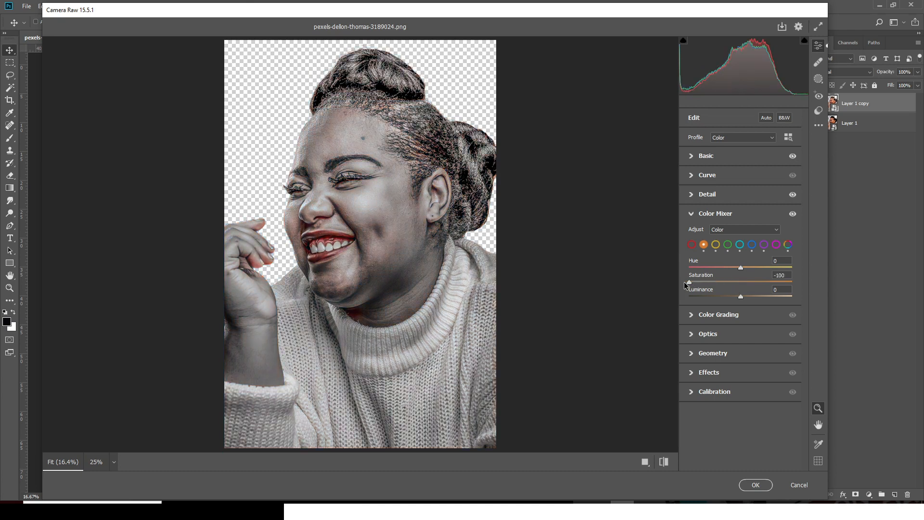
left_click(788, 275)
type("0")
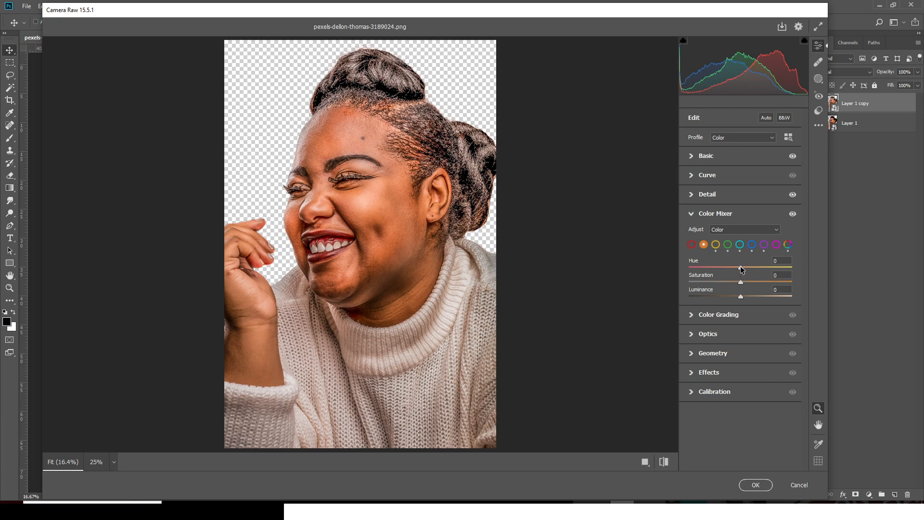
Fine-tune the Orange hue slightly and raise the Red saturation to +14 in the Color Mixer.
left_click_drag(741, 269, 740, 270)
left_click(692, 245)
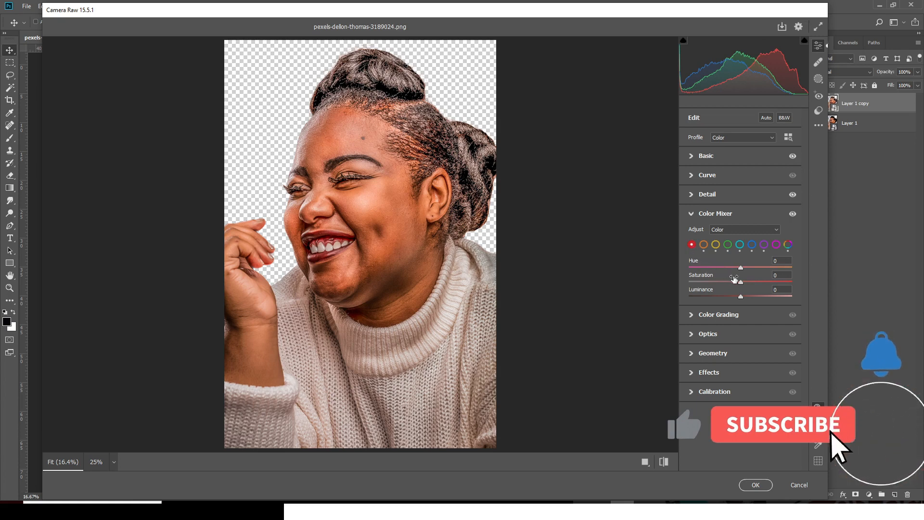
left_click_drag(741, 283, 747, 281)
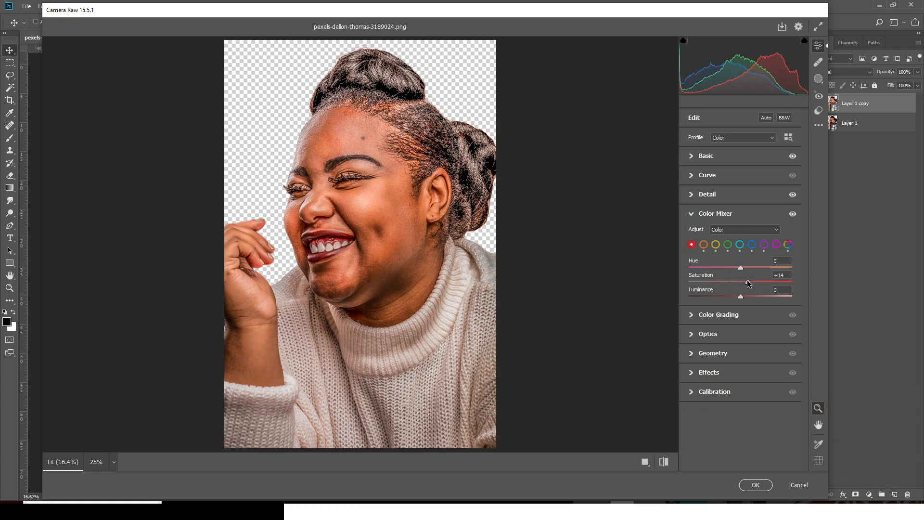
left_click(691, 215)
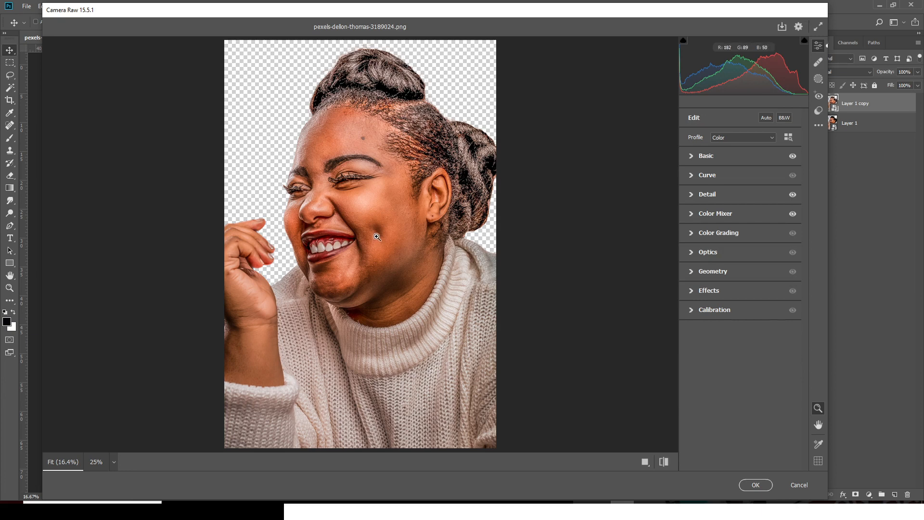
Raise Vibrance to +24 in the Basic adjustments and apply the Camera Raw Filter.
left_click(692, 155)
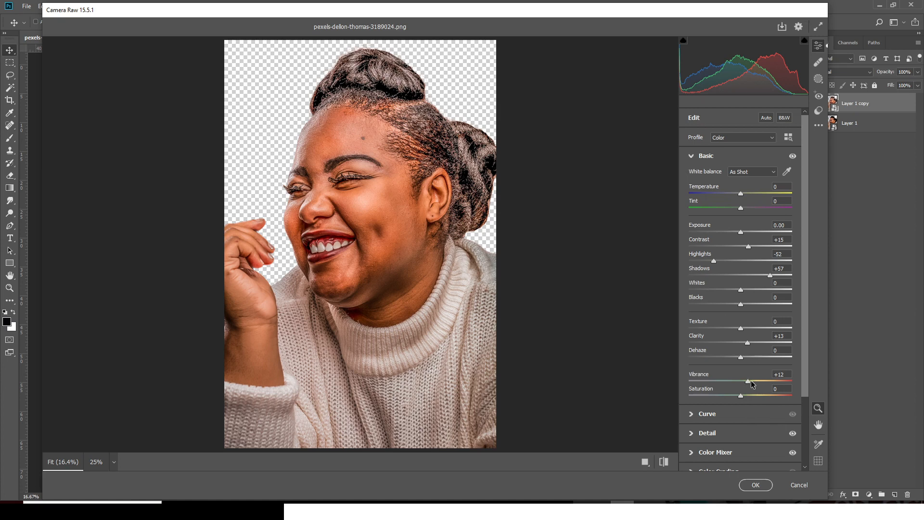
left_click_drag(751, 381, 752, 381)
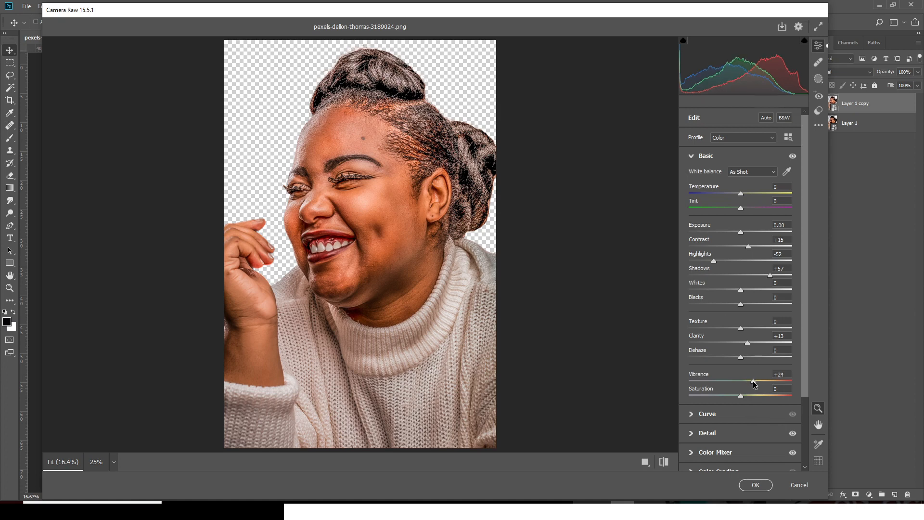
left_click(754, 485)
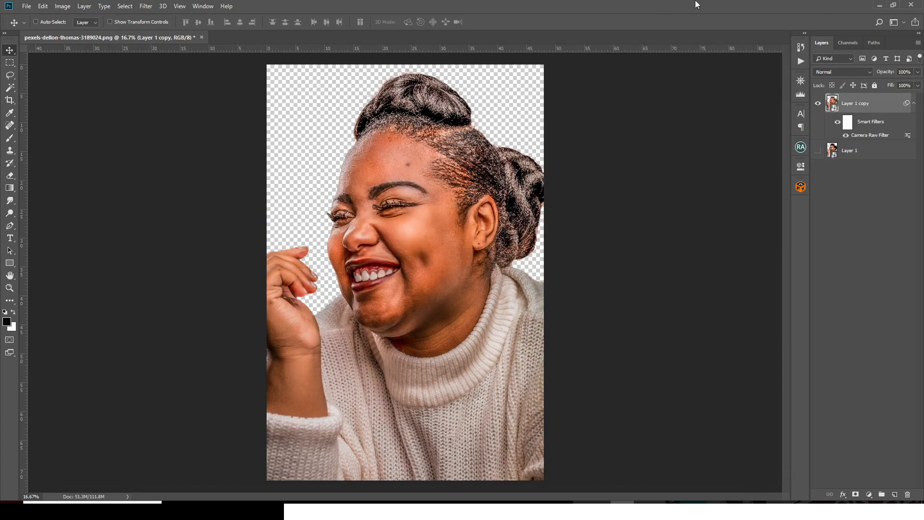
Show Layer 1 and toggle the visibility of Layer 1 copy to compare the original with the retouched portrait.
left_click(914, 103)
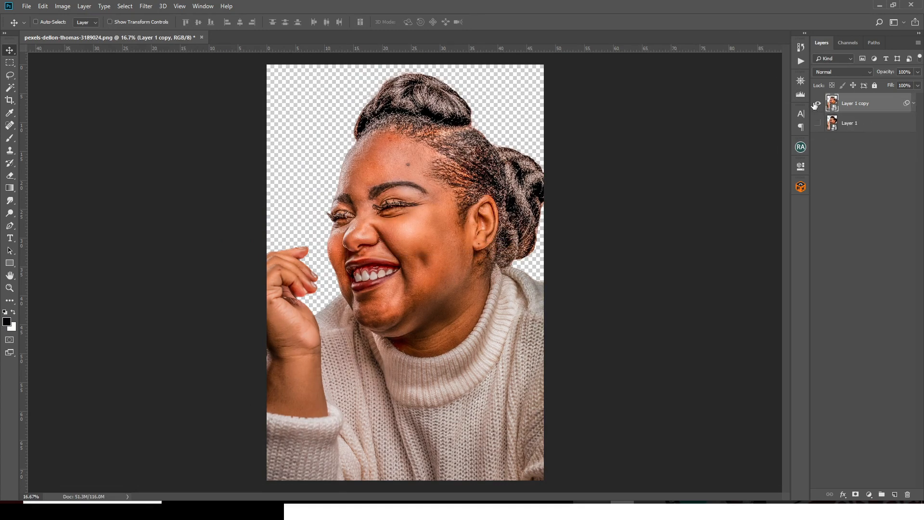
left_click(818, 122)
left_click(818, 104)
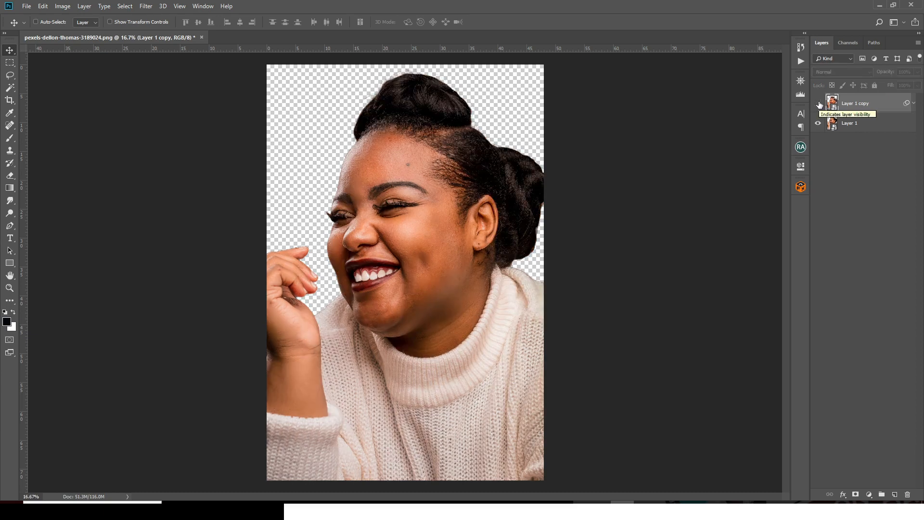
left_click(819, 104)
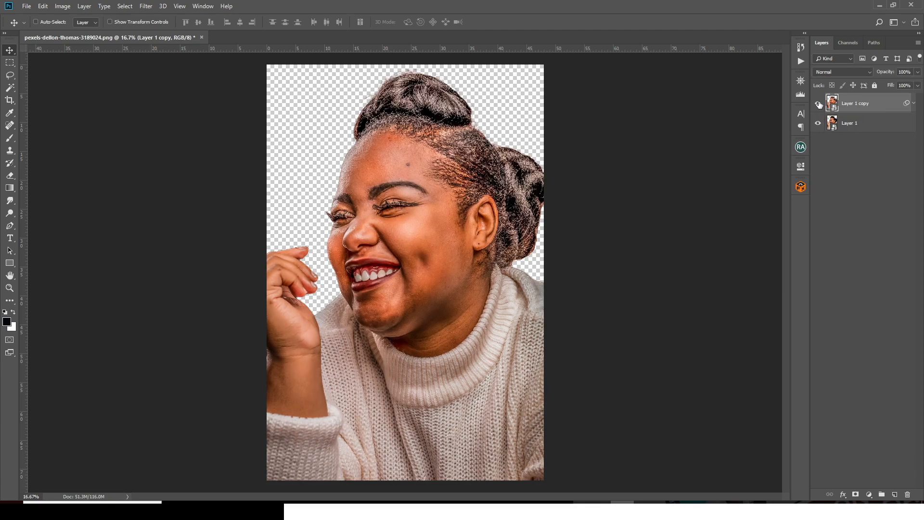
key("ctrl+plus")
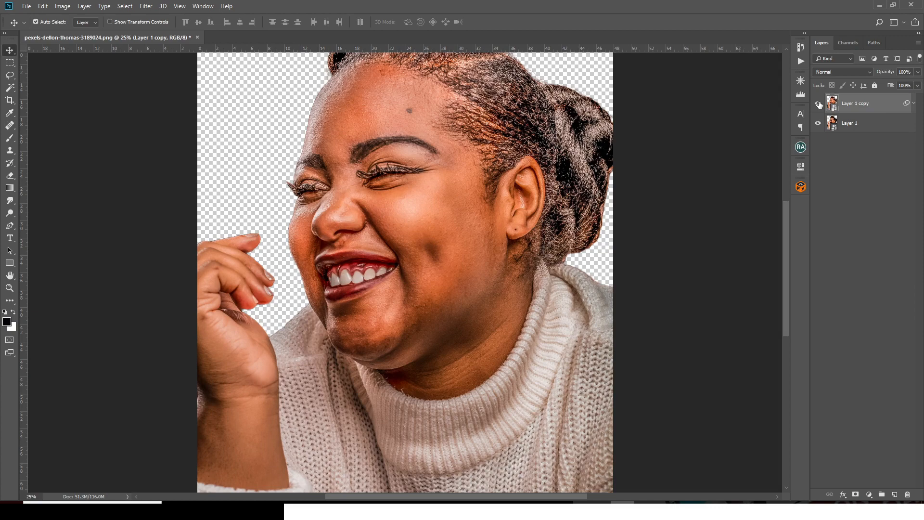
Examine the smart filters and embedded smart object contents of Layer 1 copy, then return to the main portrait document with the filter list collapsed.
scroll(487, 78, "up", 5)
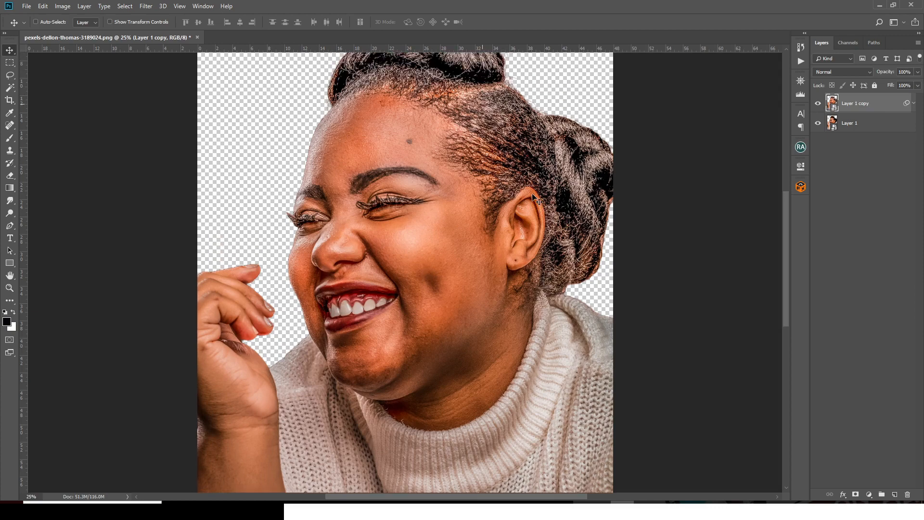
left_click(914, 105)
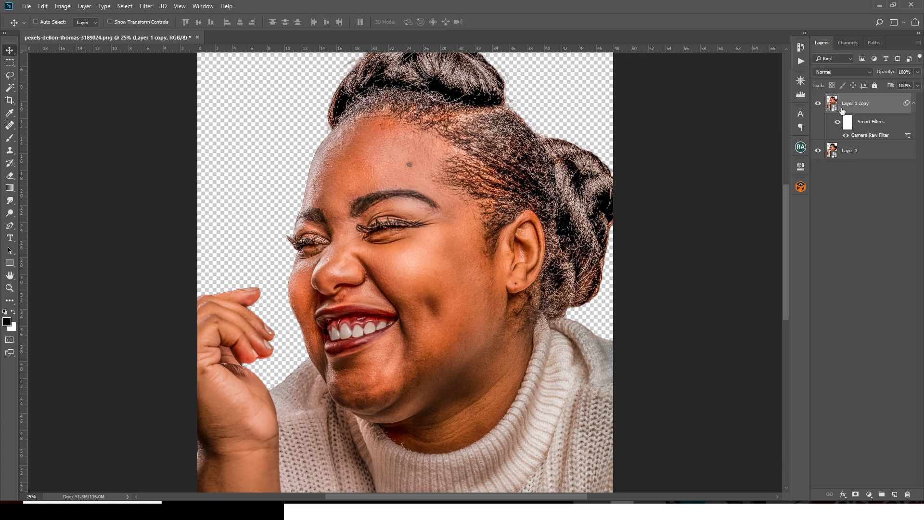
double_click(832, 103)
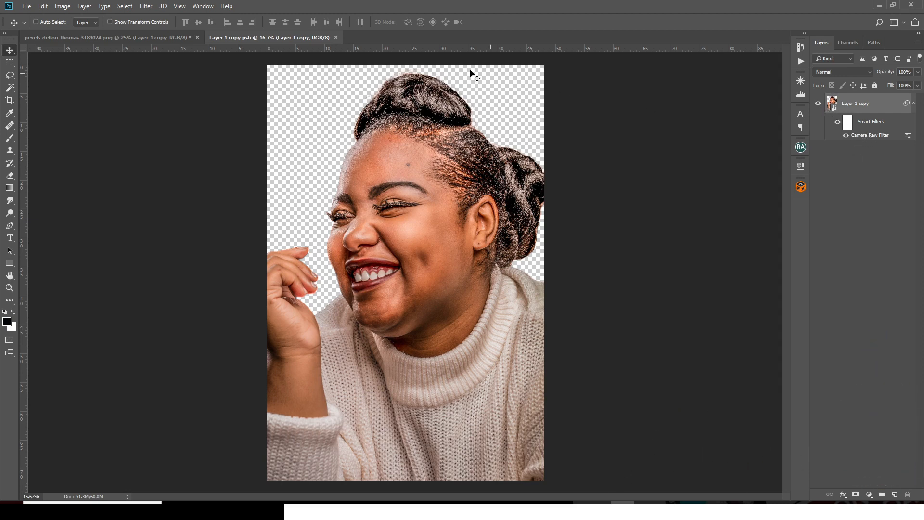
left_click(335, 38)
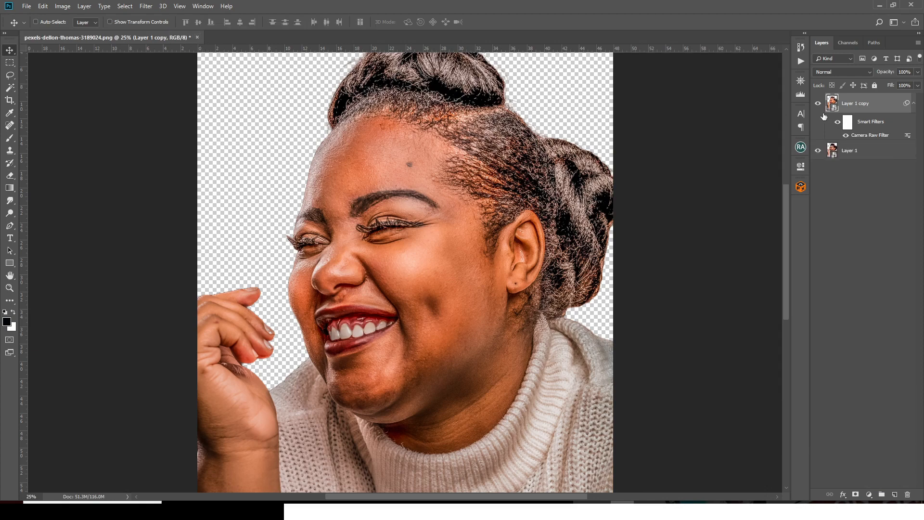
left_click(914, 104)
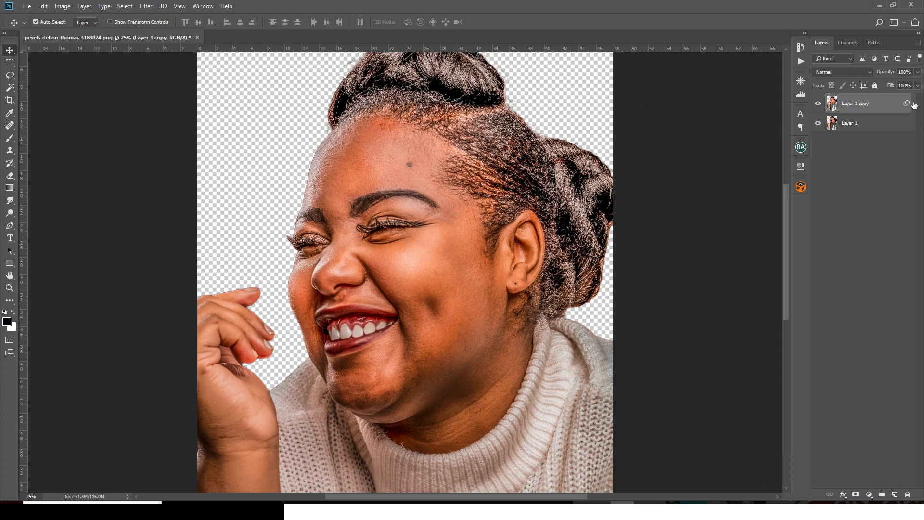
key("ctrl+0")
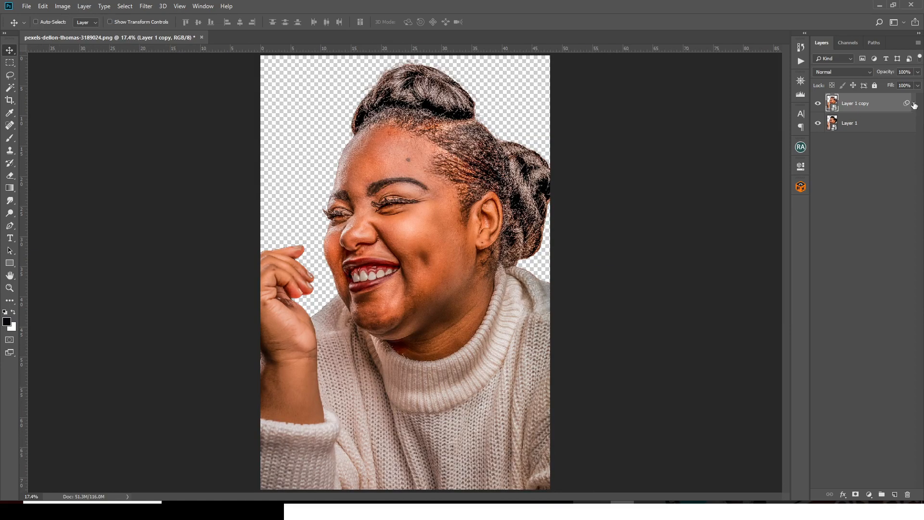